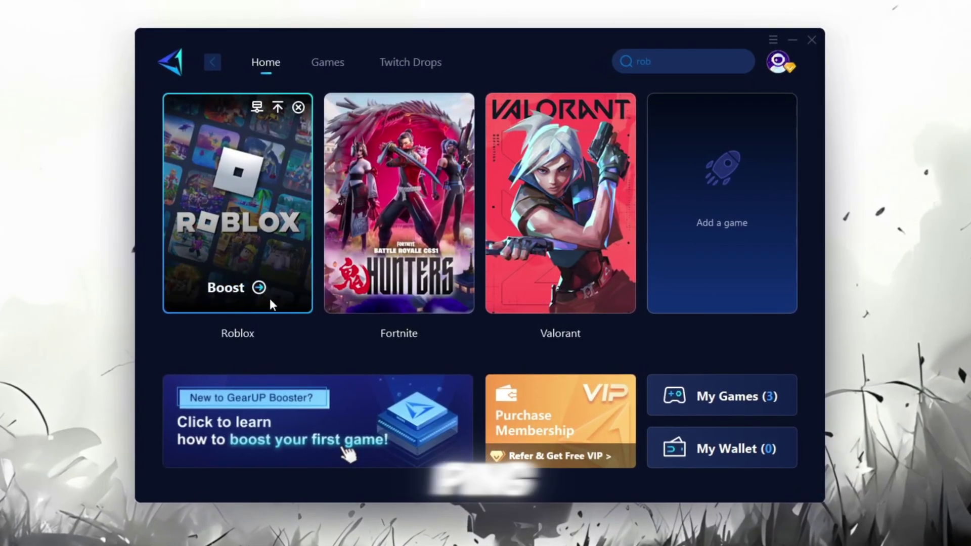
{"action": "left_click", "coordinate": [261, 287]}
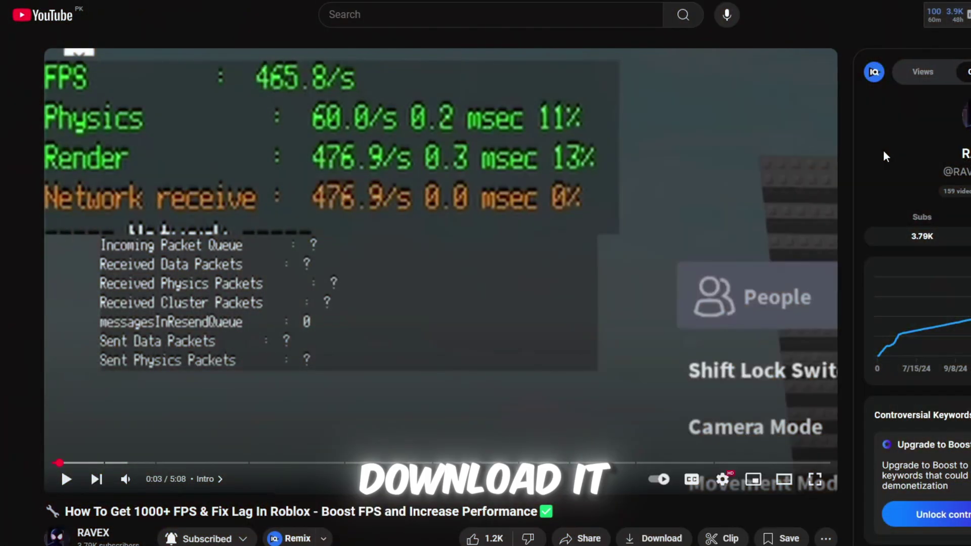
{"action": "scroll", "coordinate": [883, 149], "scroll_direction": "down", "scroll_amount": 5}
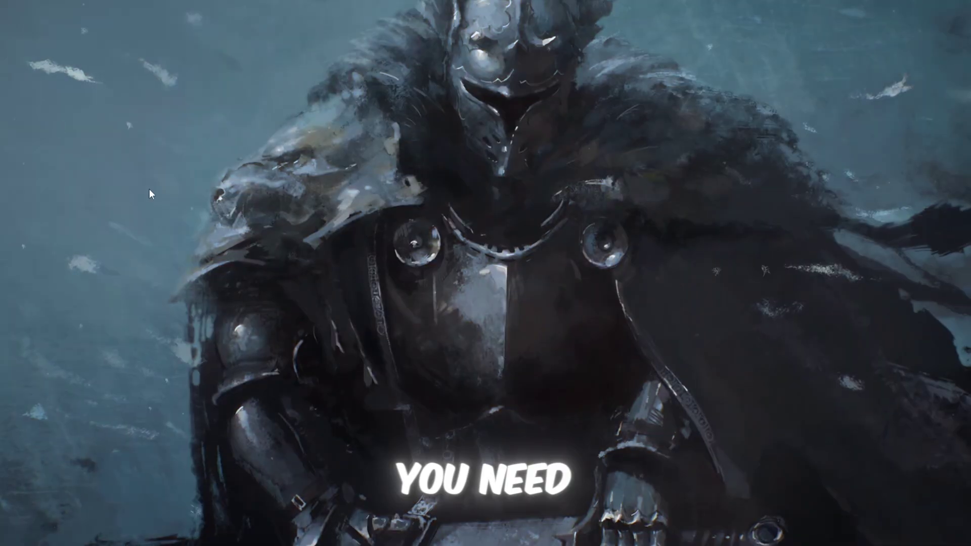
Search Windows for System Configuration and open it.
{"action": "key", "text": "super"}
{"action": "type", "text": "System Configuration"}
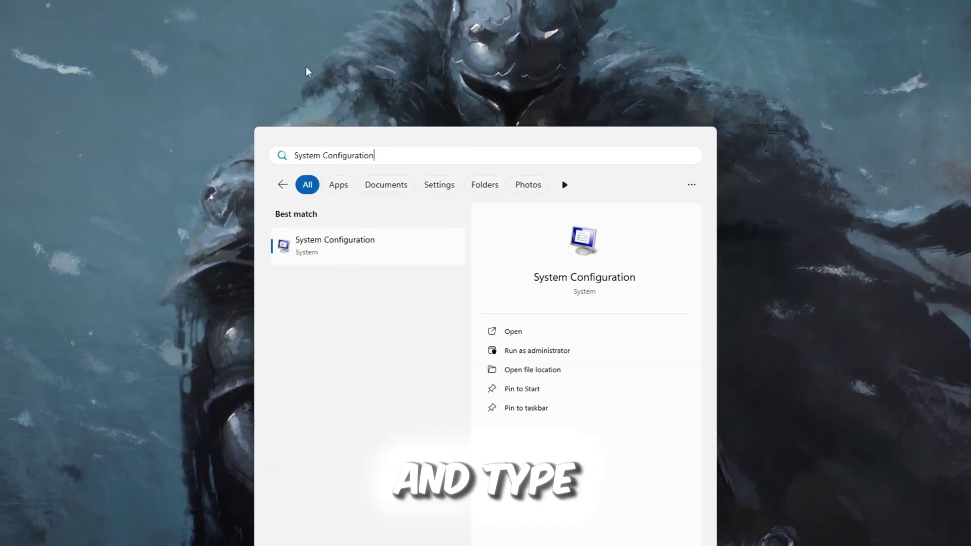
{"action": "triple_click", "coordinate": [449, 159]}
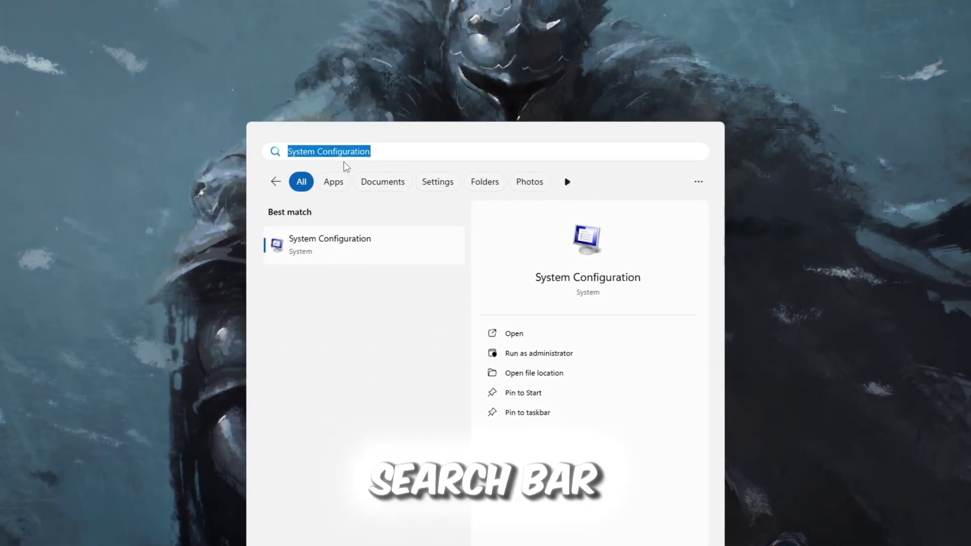
{"action": "left_click", "coordinate": [535, 335]}
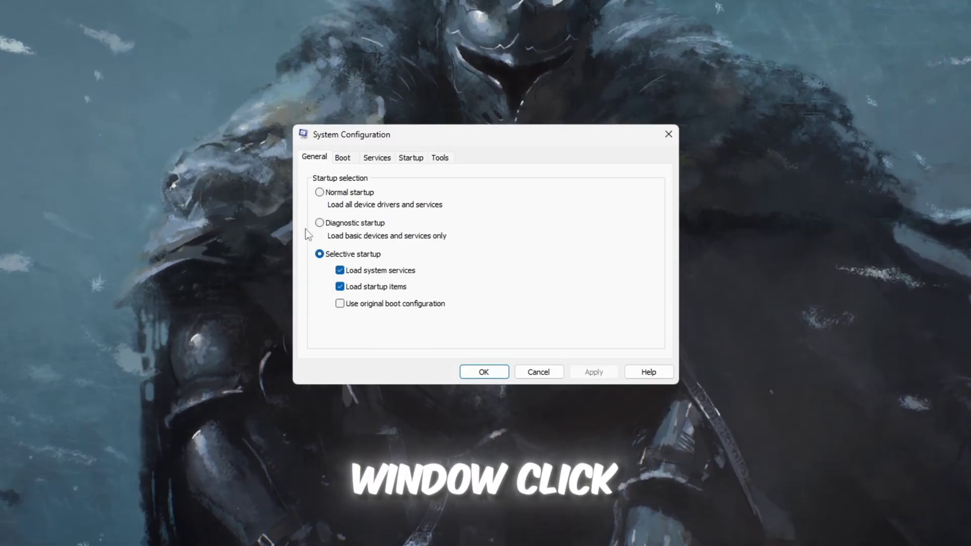
Set the number of processors to 16 in the advanced boot options and apply the change.
{"action": "left_click", "coordinate": [342, 158]}
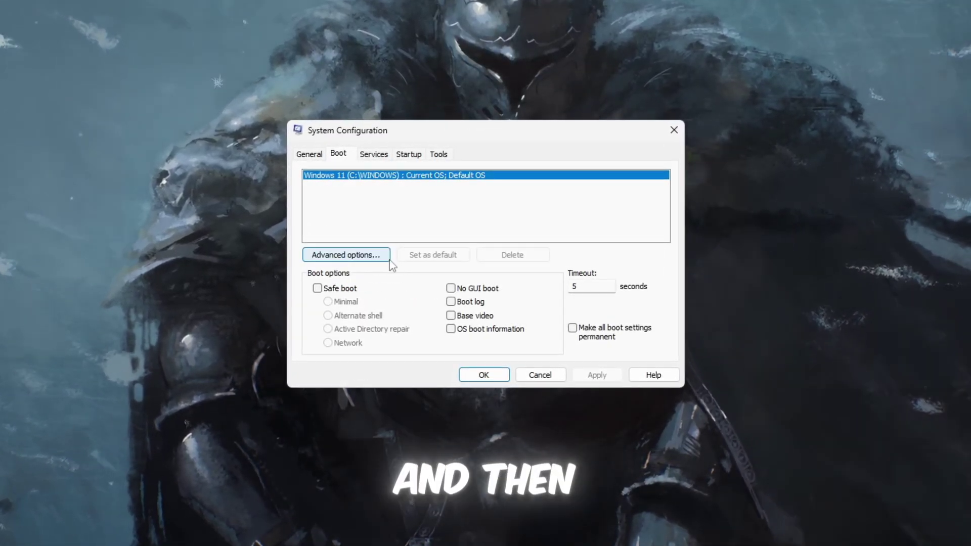
{"action": "left_click", "coordinate": [387, 258]}
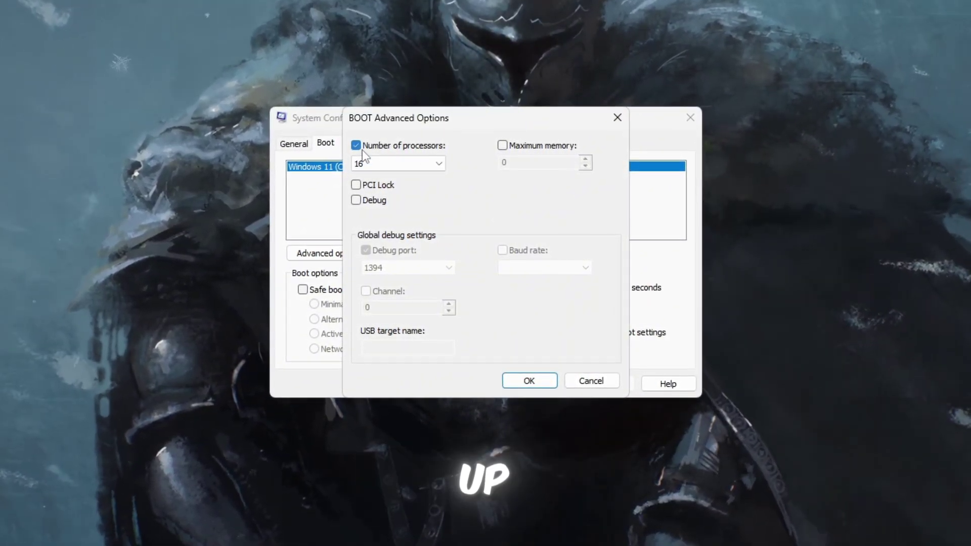
{"action": "left_click", "coordinate": [421, 166]}
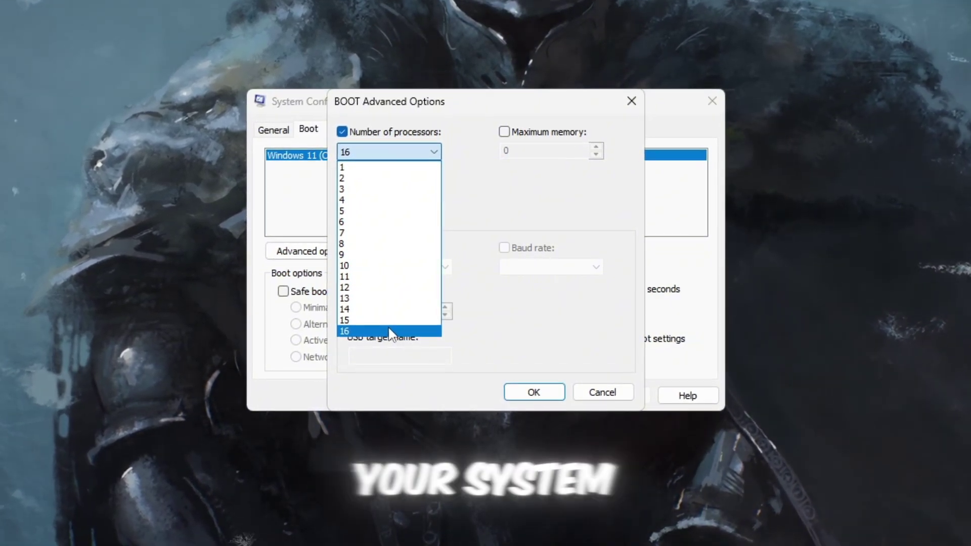
{"action": "left_click", "coordinate": [389, 331]}
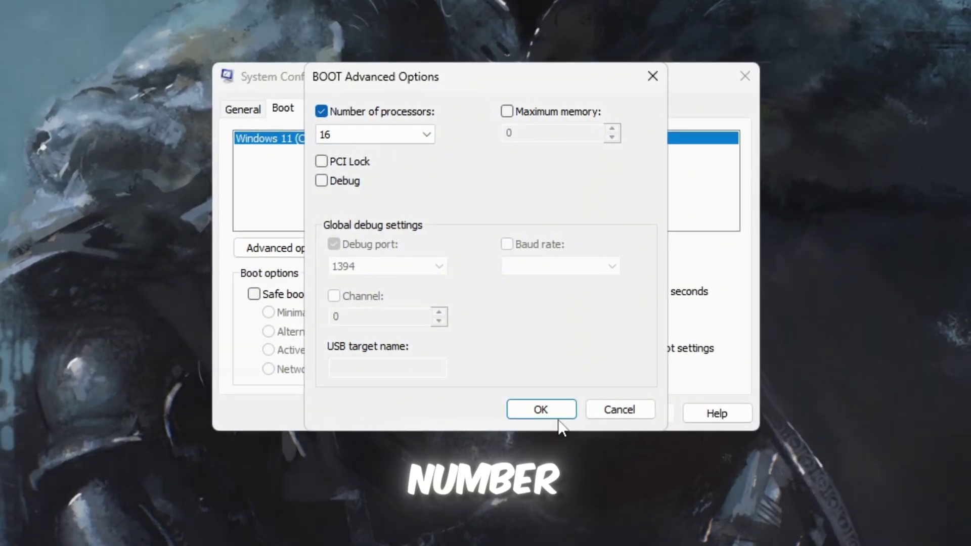
{"action": "left_click", "coordinate": [541, 415]}
{"action": "left_click", "coordinate": [647, 411]}
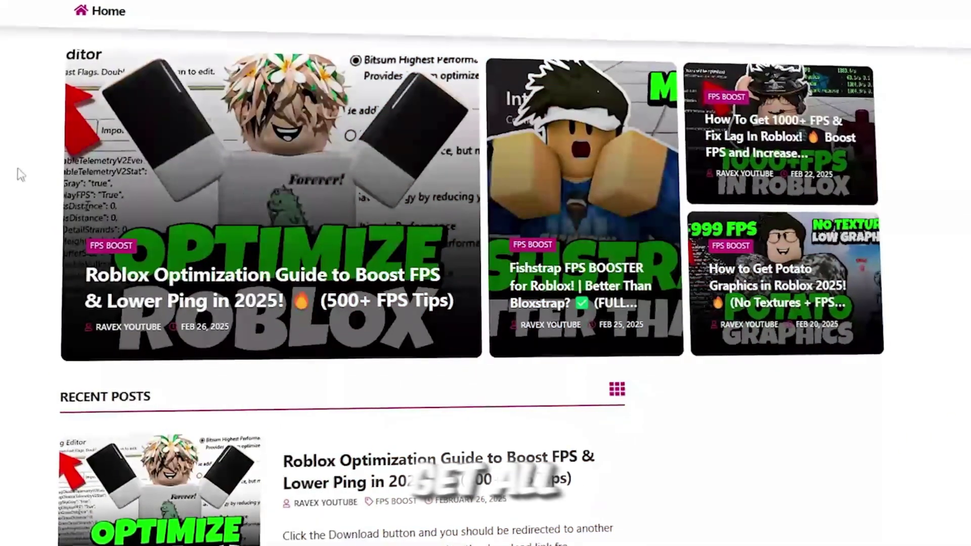
{"action": "scroll", "coordinate": [20, 174], "scroll_direction": "down", "scroll_amount": 6}
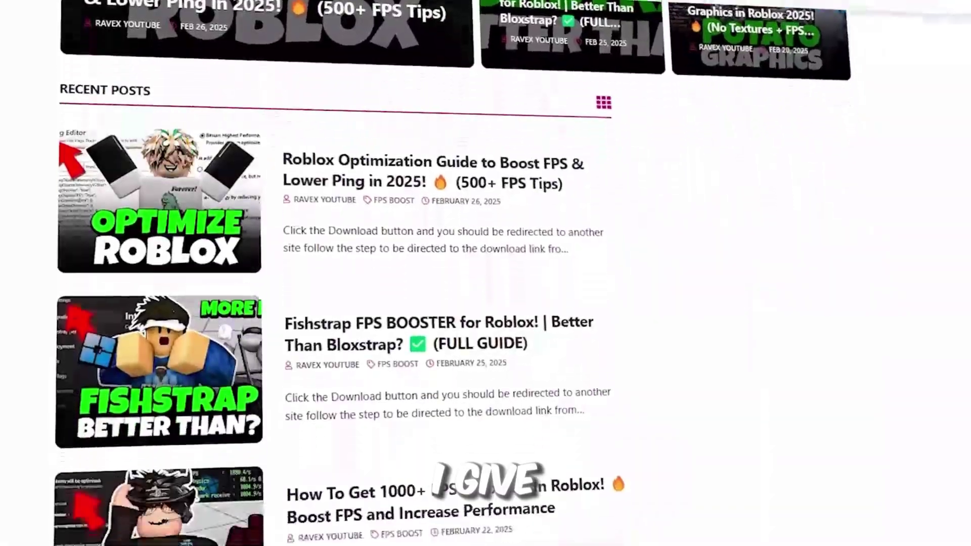
{"action": "scroll", "coordinate": [334, 273], "scroll_direction": "down", "scroll_amount": 8}
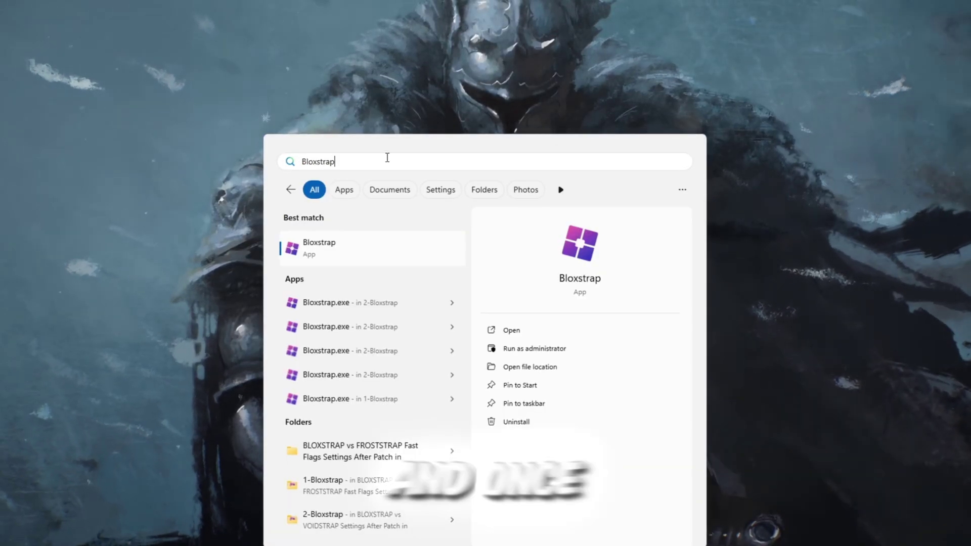
Open Bloxstrap's settings, turn on activity tracking and "Don't exit to desktop app" under Integrations, and save.
{"action": "left_click", "coordinate": [369, 250]}
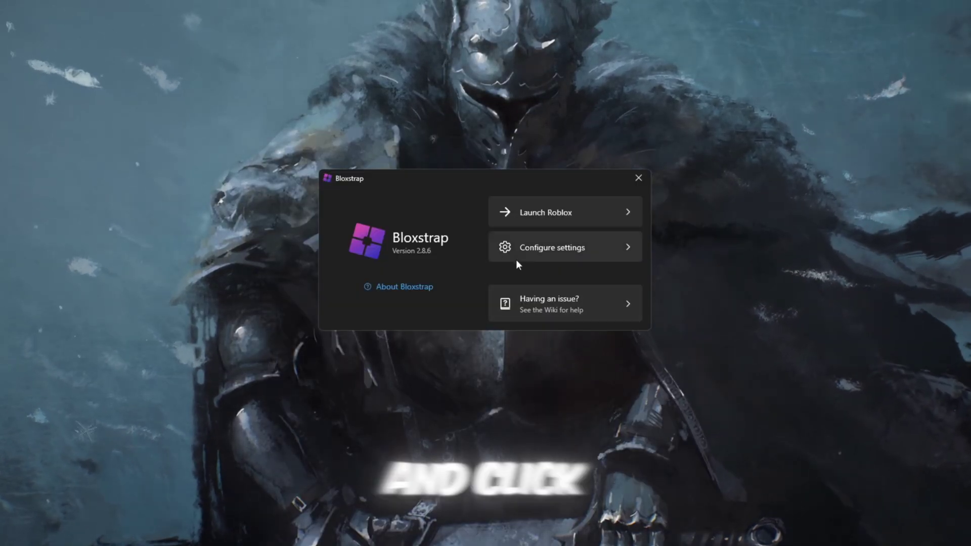
{"action": "left_click", "coordinate": [518, 253]}
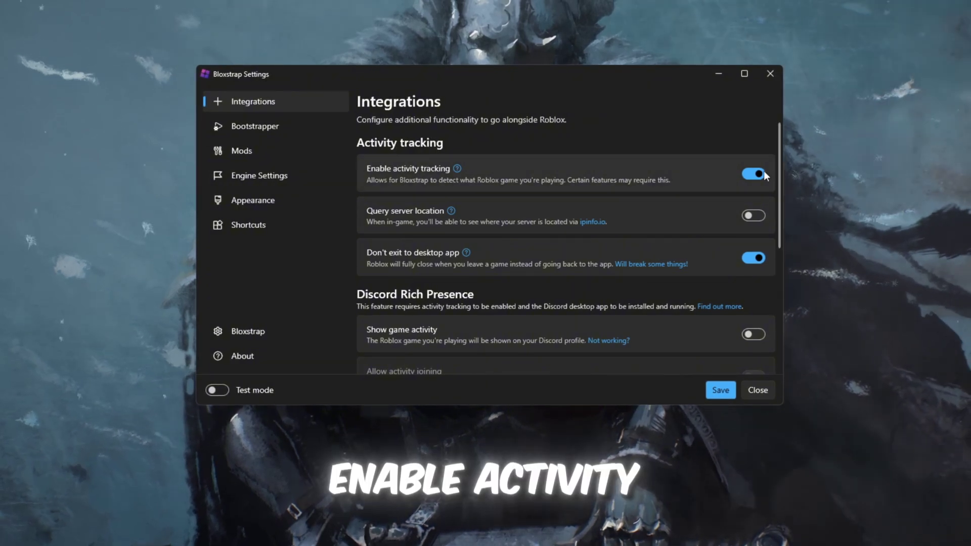
{"action": "left_click", "coordinate": [755, 174]}
{"action": "left_click", "coordinate": [755, 174]}
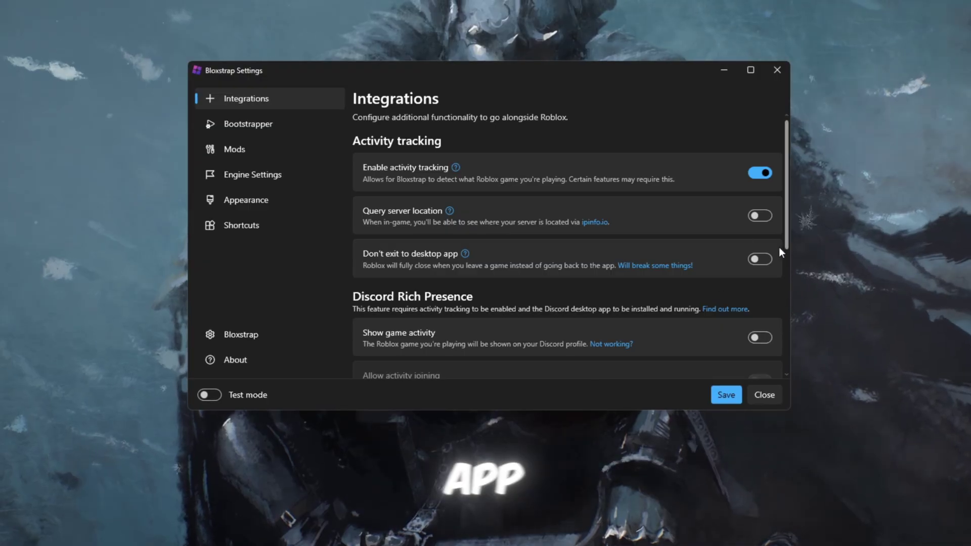
{"action": "left_click", "coordinate": [758, 261]}
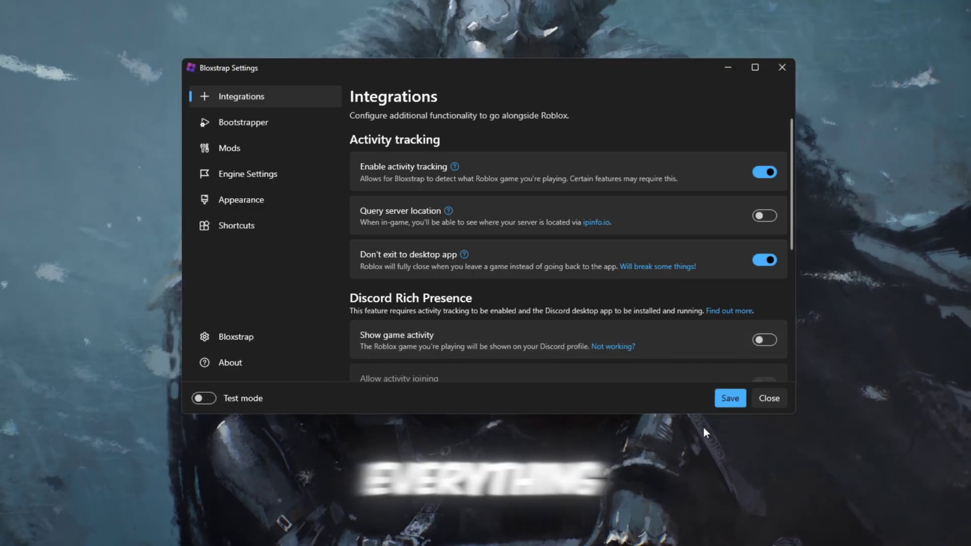
{"action": "left_click", "coordinate": [728, 399]}
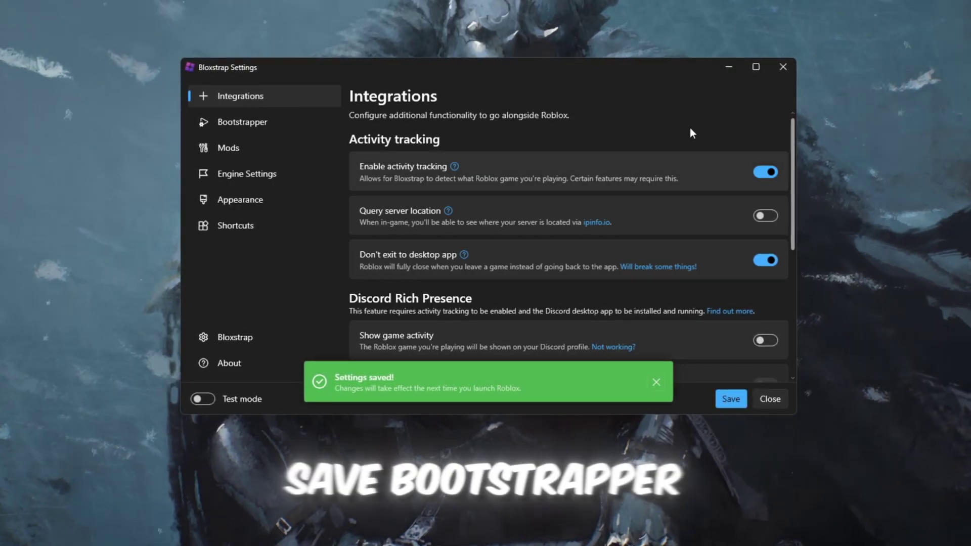
Turn on the prompt to confirm launching another Roblox instance in the Bootstrapper settings and save.
{"action": "left_click", "coordinate": [253, 128]}
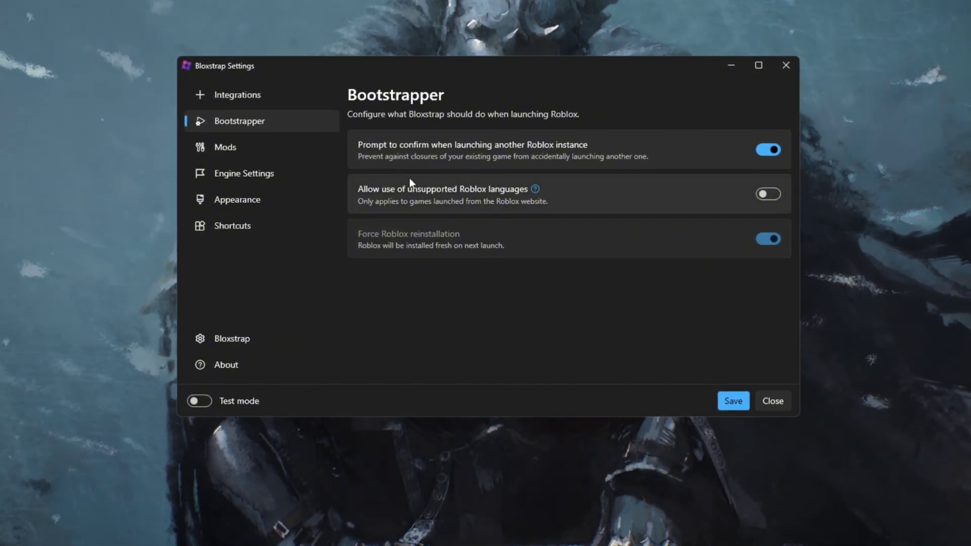
{"action": "left_click", "coordinate": [770, 153]}
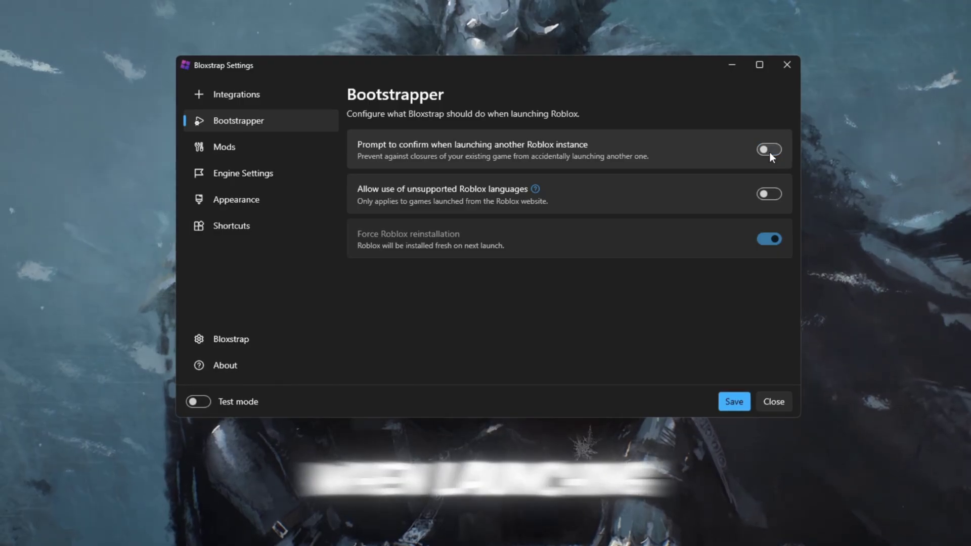
{"action": "left_click", "coordinate": [770, 153]}
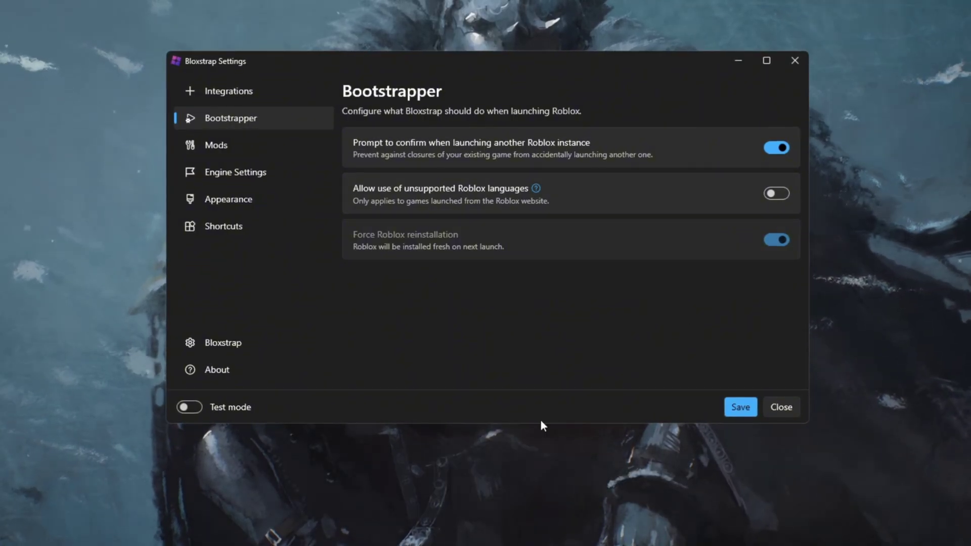
{"action": "left_click", "coordinate": [755, 414]}
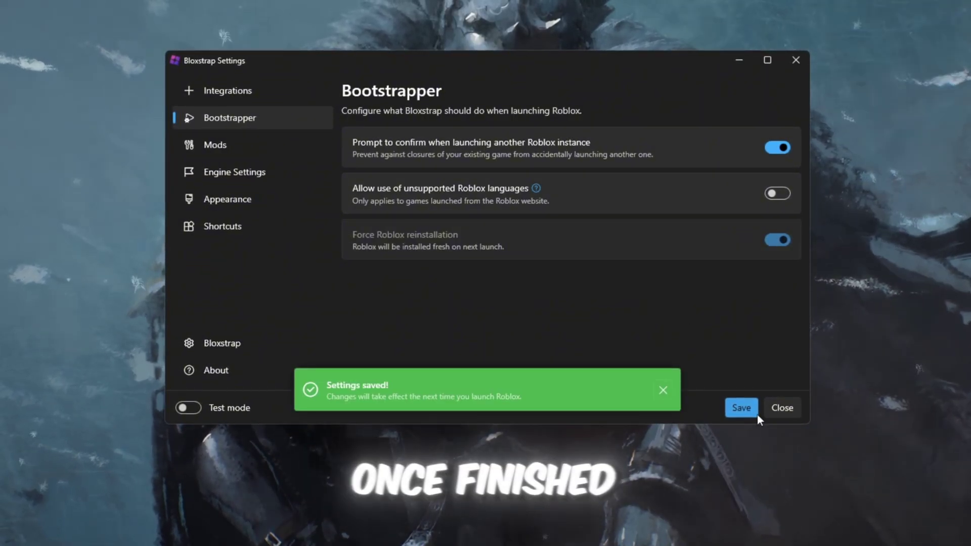
Set the mouse cursor preset to Default in the Mods settings.
{"action": "left_click", "coordinate": [217, 145]}
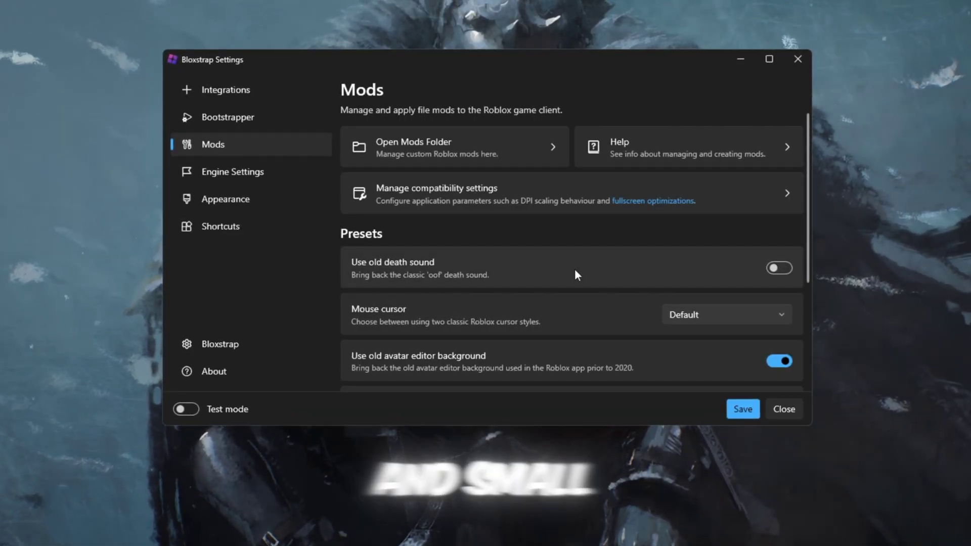
{"action": "scroll", "coordinate": [575, 271], "scroll_direction": "down", "scroll_amount": 3}
{"action": "scroll", "coordinate": [574, 268], "scroll_direction": "down", "scroll_amount": 2}
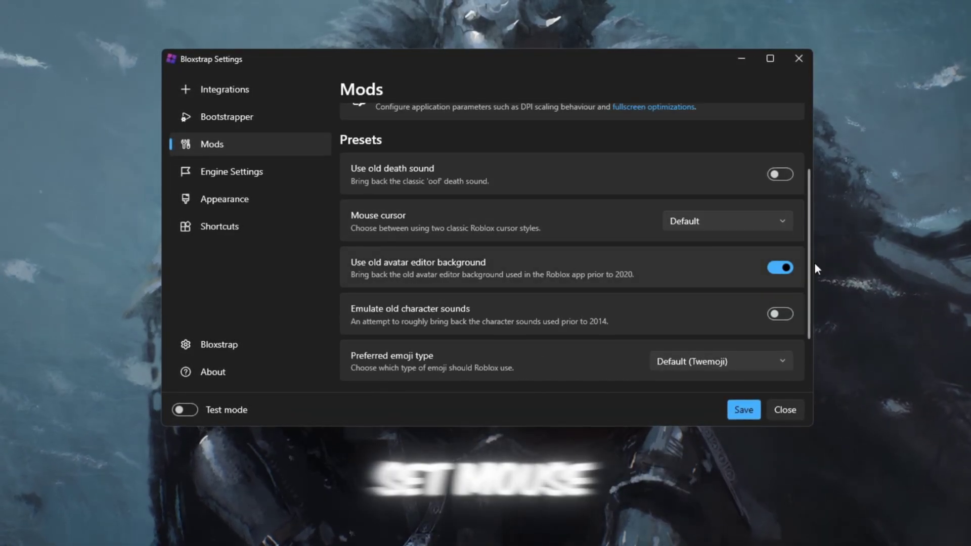
{"action": "left_click", "coordinate": [733, 225]}
{"action": "left_click", "coordinate": [733, 224]}
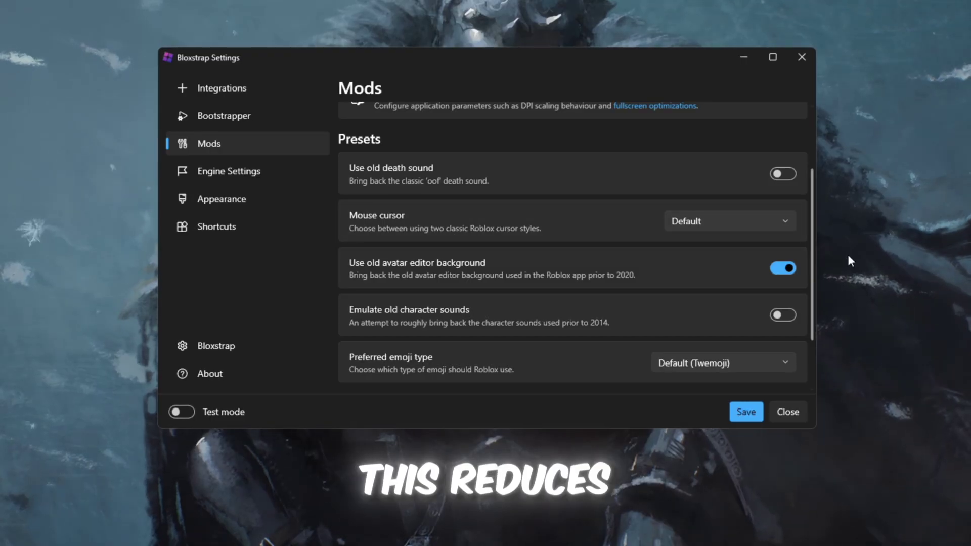
Set the preferred emoji type to Default (Twemoji) and save the Mods settings.
{"action": "scroll", "coordinate": [629, 233], "scroll_direction": "down", "scroll_amount": 2}
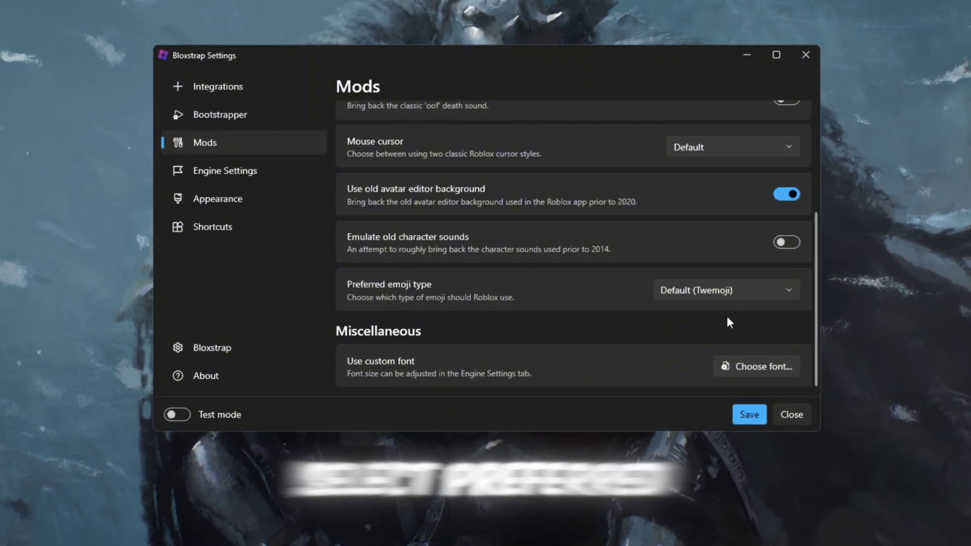
{"action": "left_click", "coordinate": [751, 292]}
{"action": "left_click", "coordinate": [752, 291]}
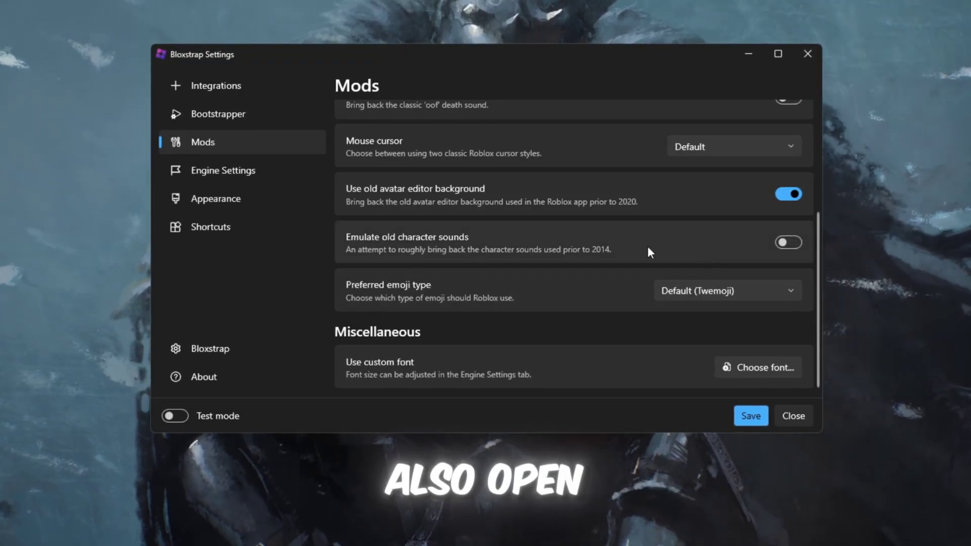
{"action": "scroll", "coordinate": [711, 225], "scroll_direction": "up", "scroll_amount": 3}
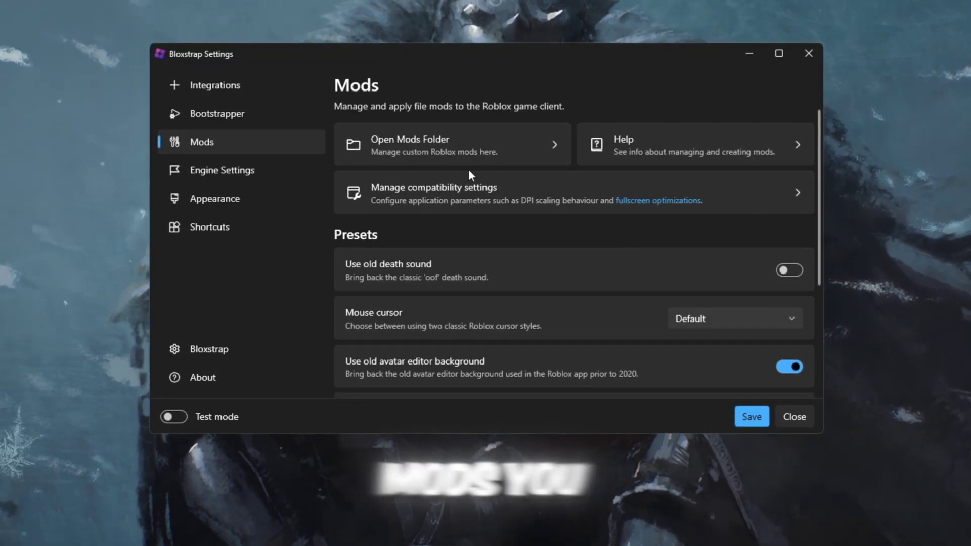
{"action": "left_click", "coordinate": [757, 414]}
Set the anti-aliasing quality (MSAA) to 1x in Engine Settings and review the remaining rendering options.
{"action": "left_click", "coordinate": [236, 173]}
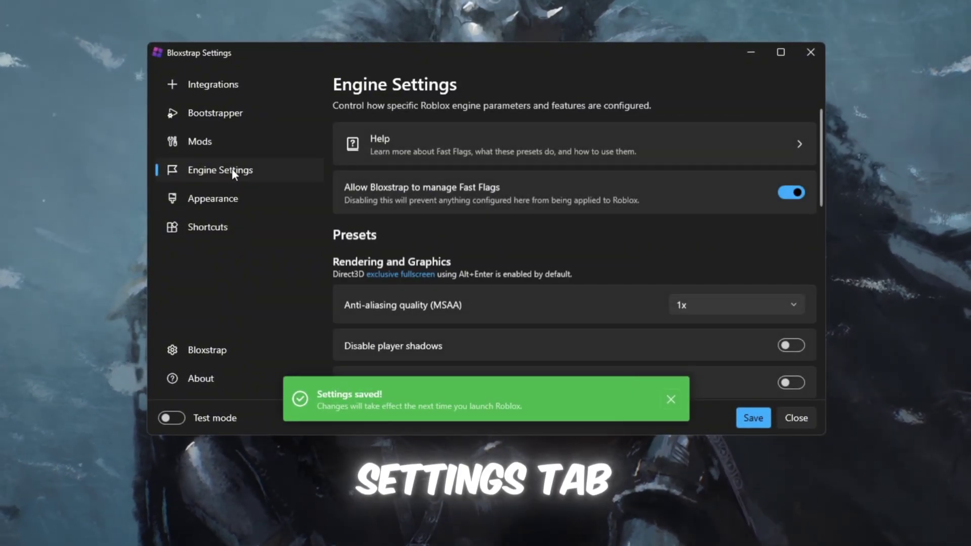
{"action": "scroll", "coordinate": [546, 261], "scroll_direction": "down", "scroll_amount": 4}
{"action": "scroll", "coordinate": [552, 265], "scroll_direction": "down", "scroll_amount": 5}
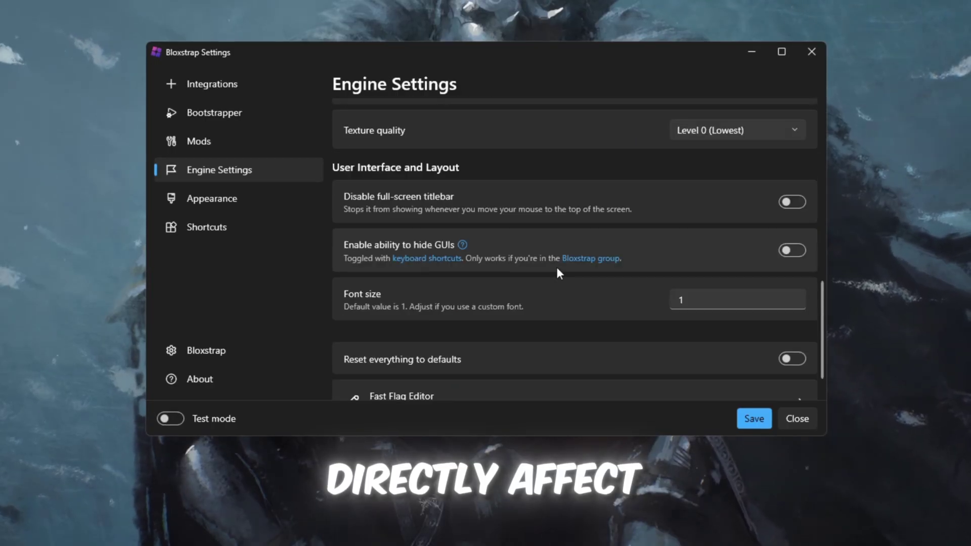
{"action": "scroll", "coordinate": [561, 273], "scroll_direction": "up", "scroll_amount": 10}
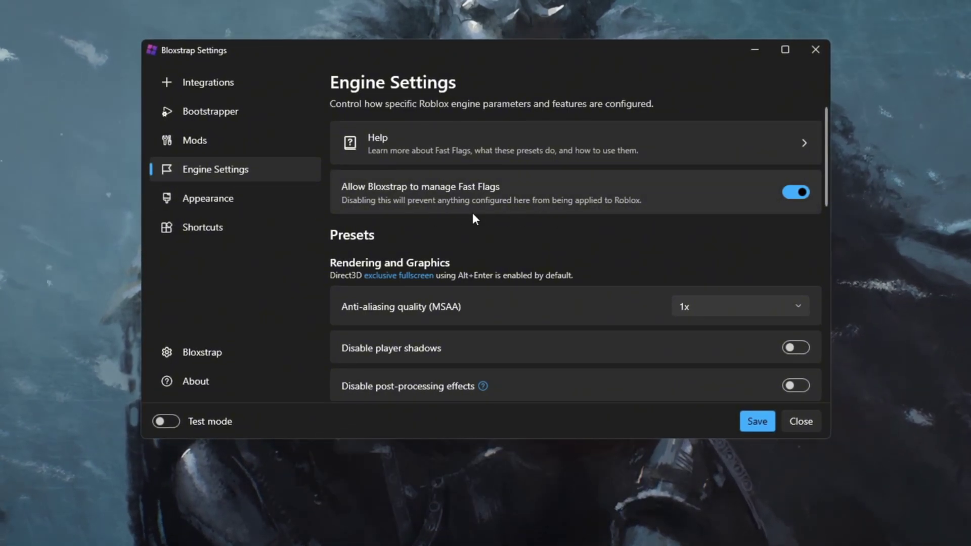
{"action": "scroll", "coordinate": [474, 216], "scroll_direction": "down", "scroll_amount": 3}
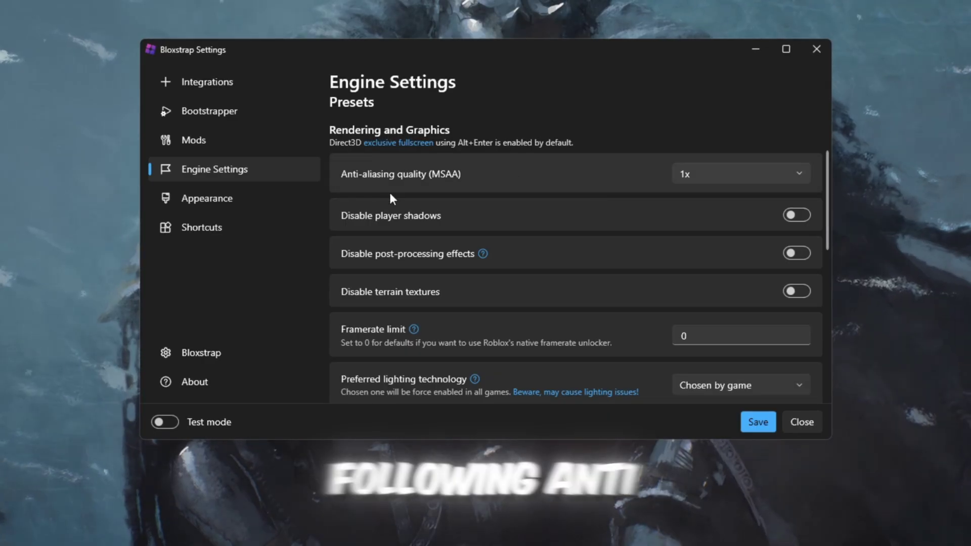
{"action": "left_click", "coordinate": [755, 177]}
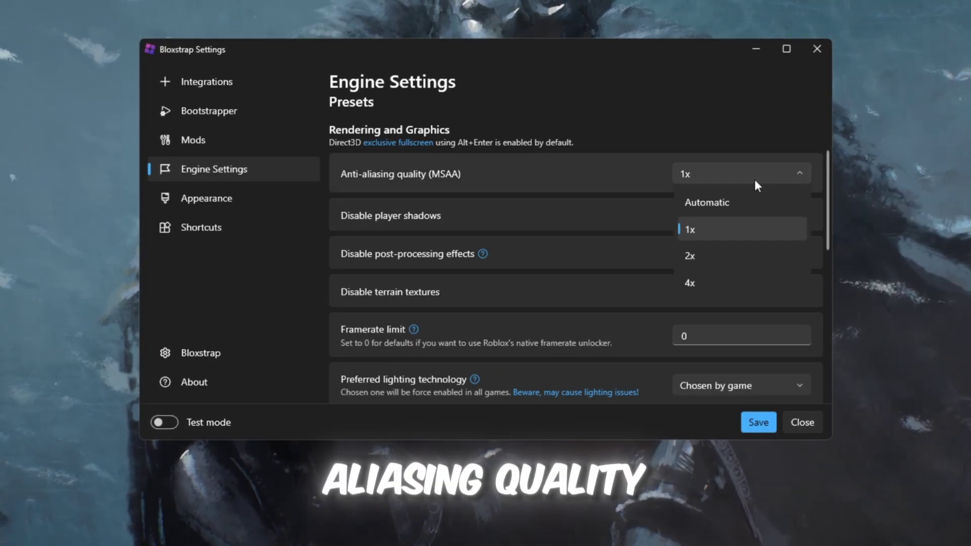
{"action": "left_click", "coordinate": [746, 234]}
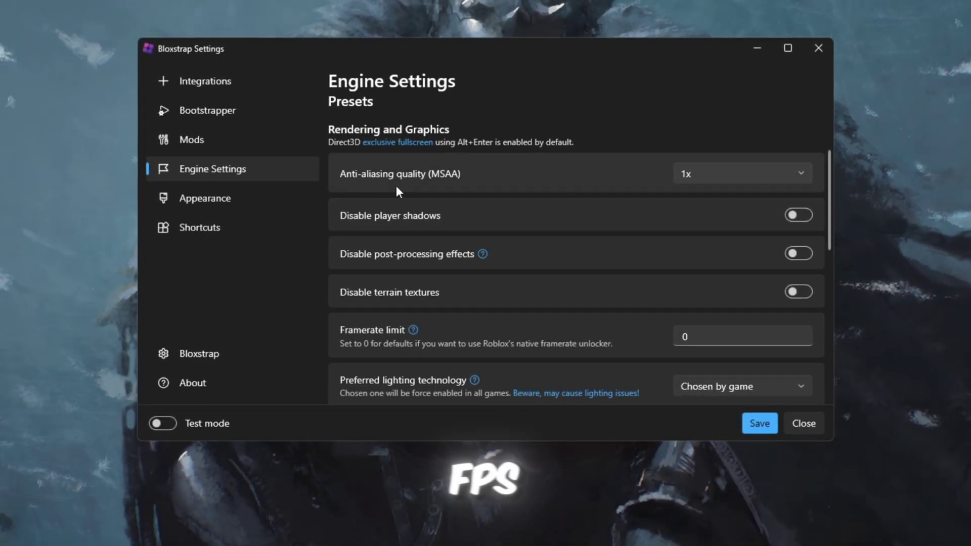
{"action": "scroll", "coordinate": [405, 192], "scroll_direction": "down", "scroll_amount": 3}
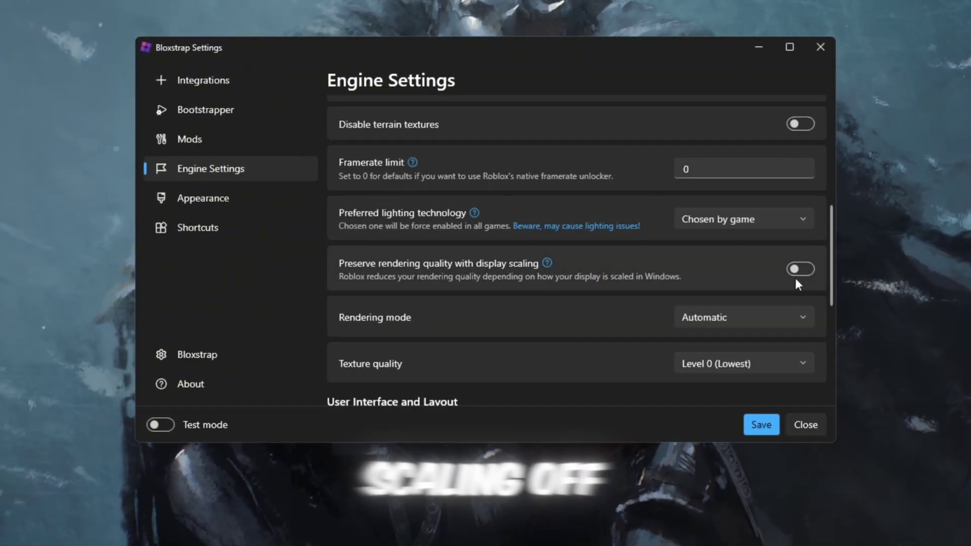
{"action": "scroll", "coordinate": [544, 287], "scroll_direction": "down", "scroll_amount": 3}
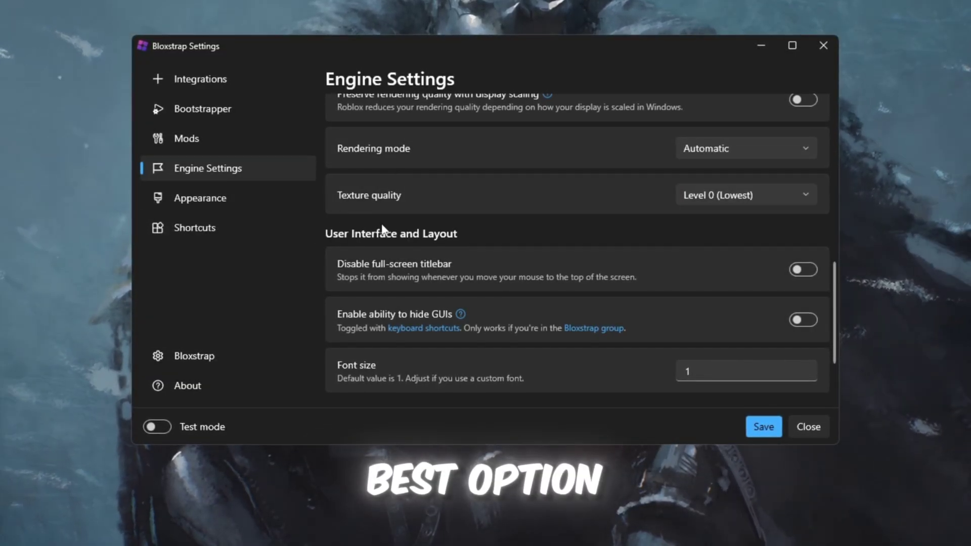
Set the texture quality to Level 0 (Lowest) in Engine Settings and save the settings.
{"action": "left_click", "coordinate": [753, 196]}
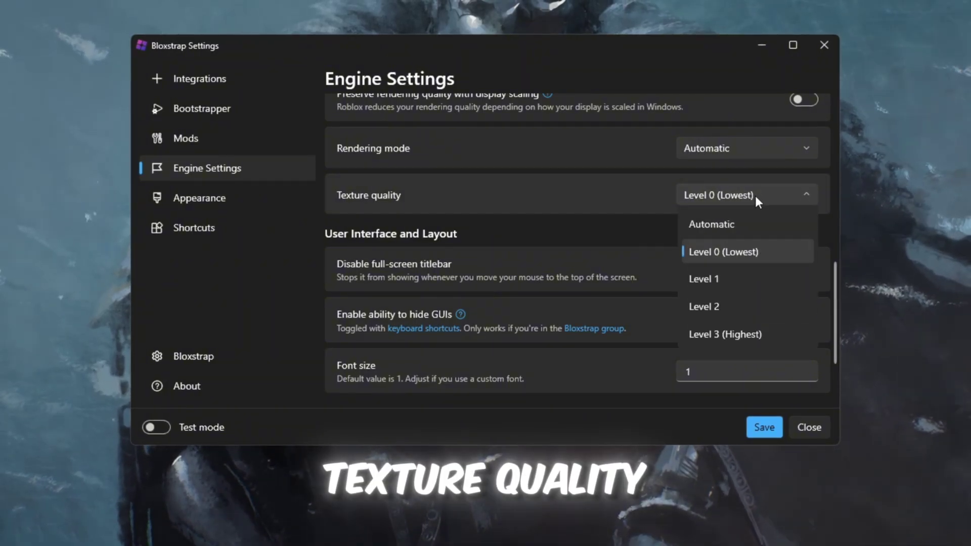
{"action": "left_click", "coordinate": [739, 251]}
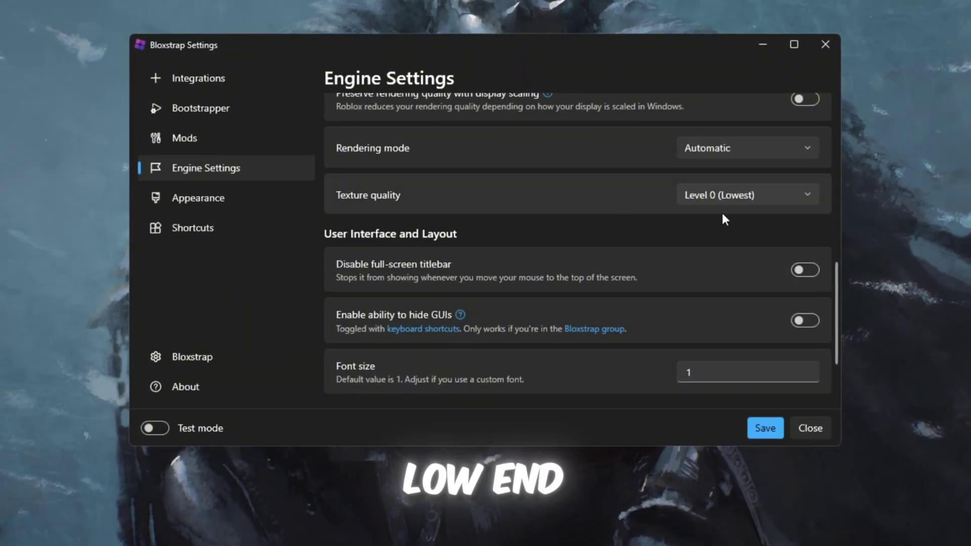
{"action": "left_click", "coordinate": [766, 430]}
{"action": "left_click", "coordinate": [778, 429]}
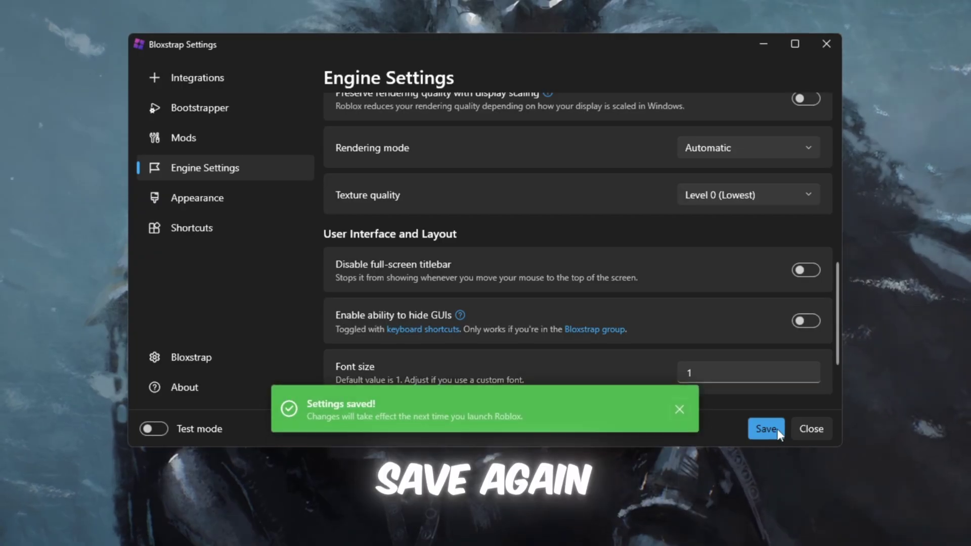
Check the language and bootstrapper style options in the Appearance settings.
{"action": "left_click", "coordinate": [197, 197]}
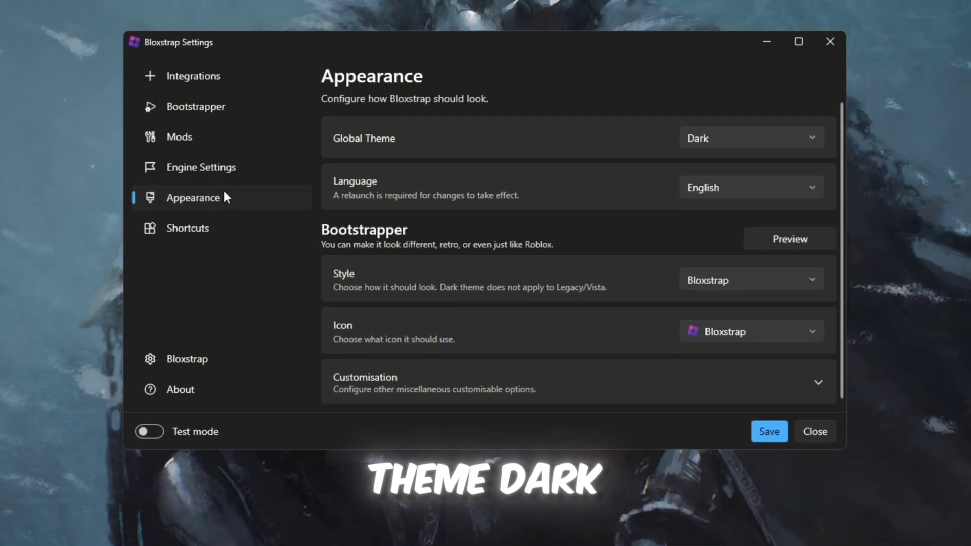
{"action": "left_click", "coordinate": [709, 188]}
{"action": "left_click", "coordinate": [712, 190]}
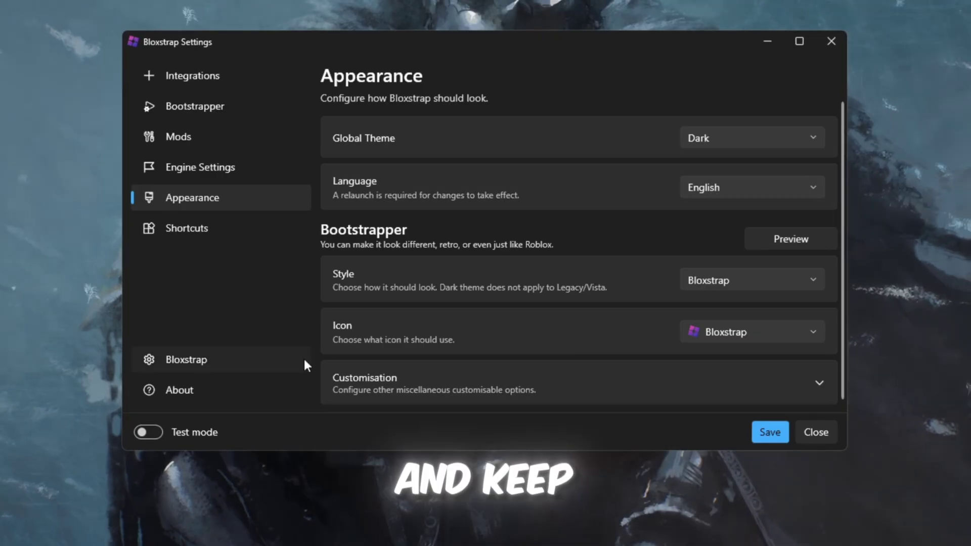
{"action": "left_click", "coordinate": [782, 284]}
{"action": "left_click", "coordinate": [783, 287]}
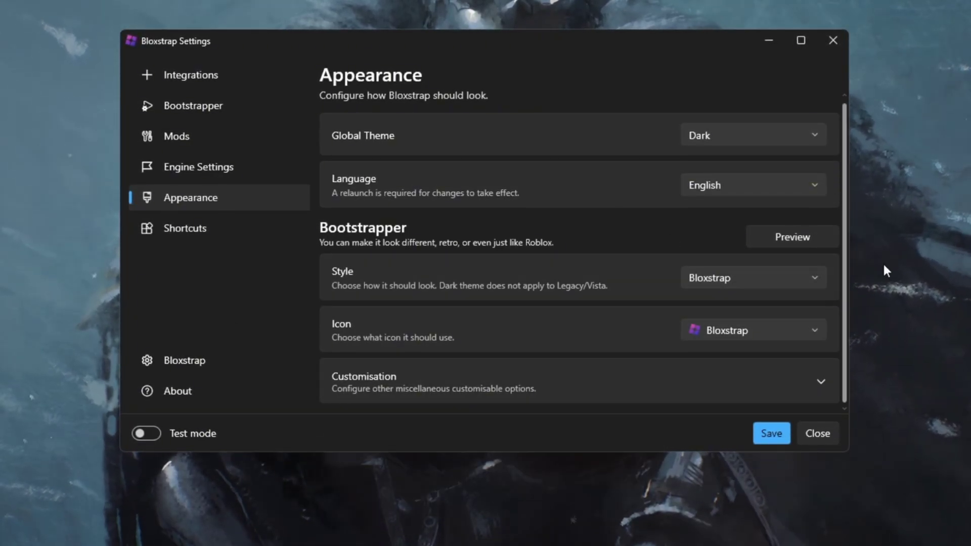
Review the Shortcuts settings and save the Bloxstrap configuration.
{"action": "left_click", "coordinate": [224, 229]}
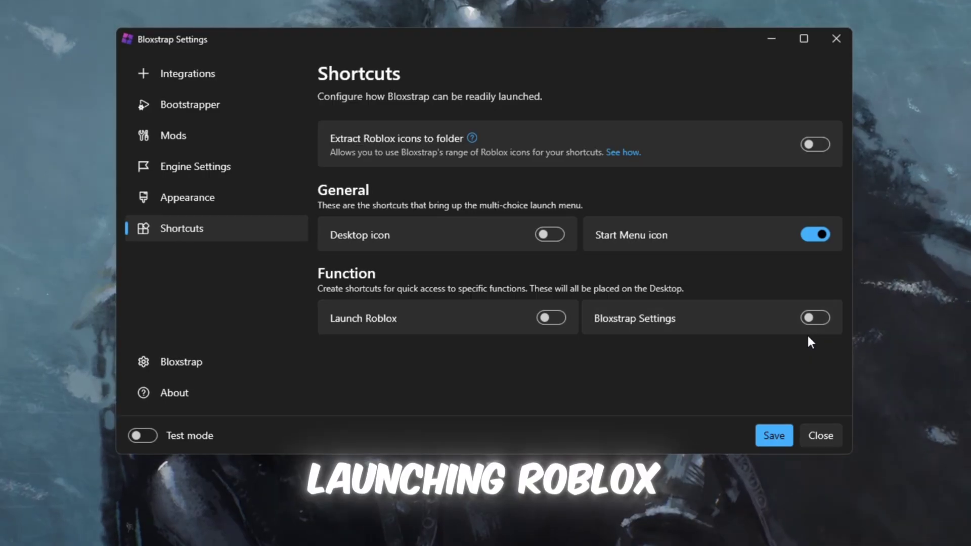
{"action": "left_click", "coordinate": [763, 436]}
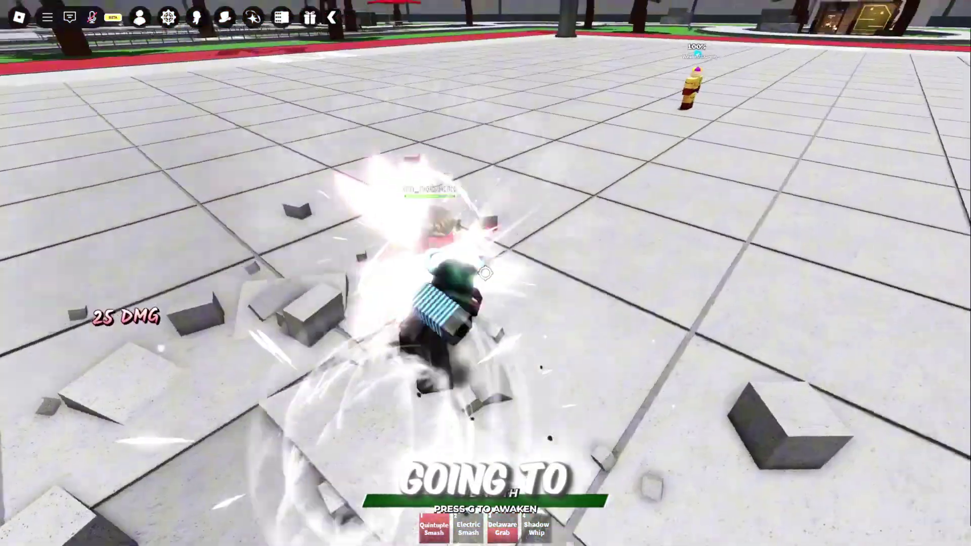
{"action": "left_click", "coordinate": [485, 274]}
{"action": "left_click", "coordinate": [485, 273]}
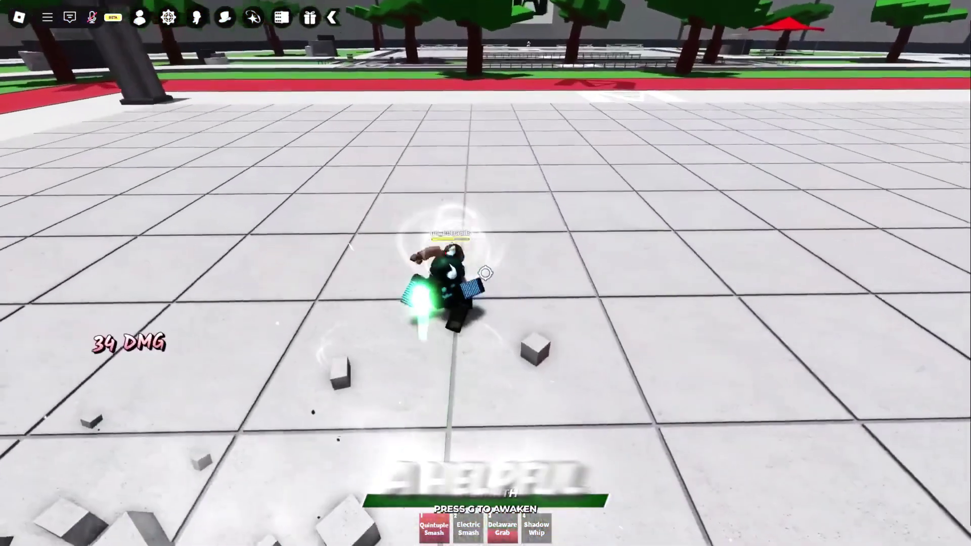
{"action": "left_click", "coordinate": [485, 273]}
{"action": "left_click", "coordinate": [485, 273]}
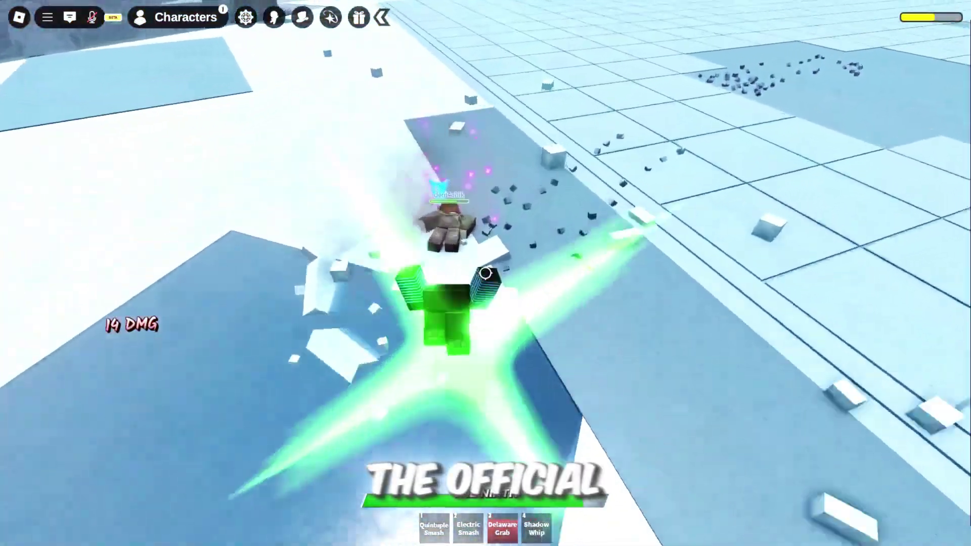
{"action": "left_click", "coordinate": [485, 273]}
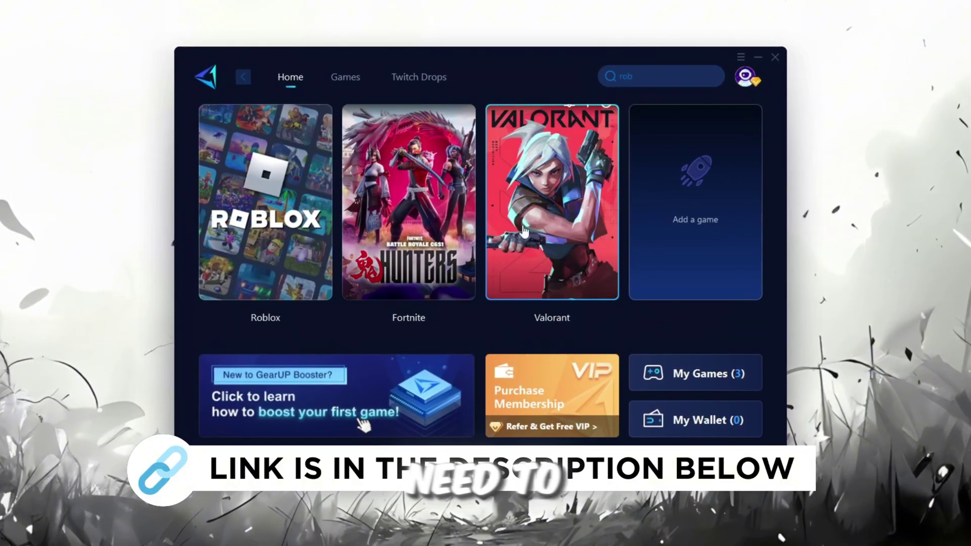
Browse the popular games catalogue in GearUP Booster and return to its home page.
{"action": "left_click", "coordinate": [750, 75]}
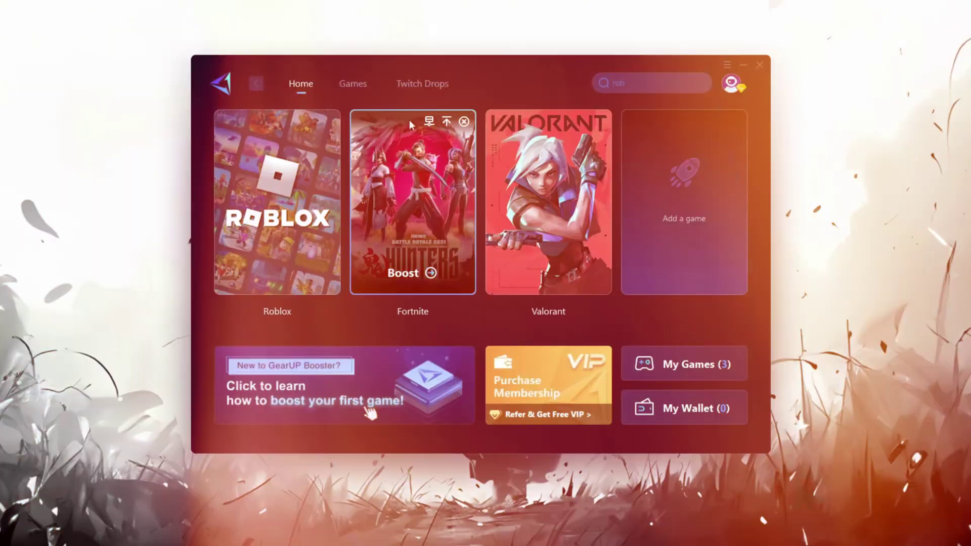
{"action": "left_click", "coordinate": [338, 71]}
{"action": "scroll", "coordinate": [470, 262], "scroll_direction": "down", "scroll_amount": 5}
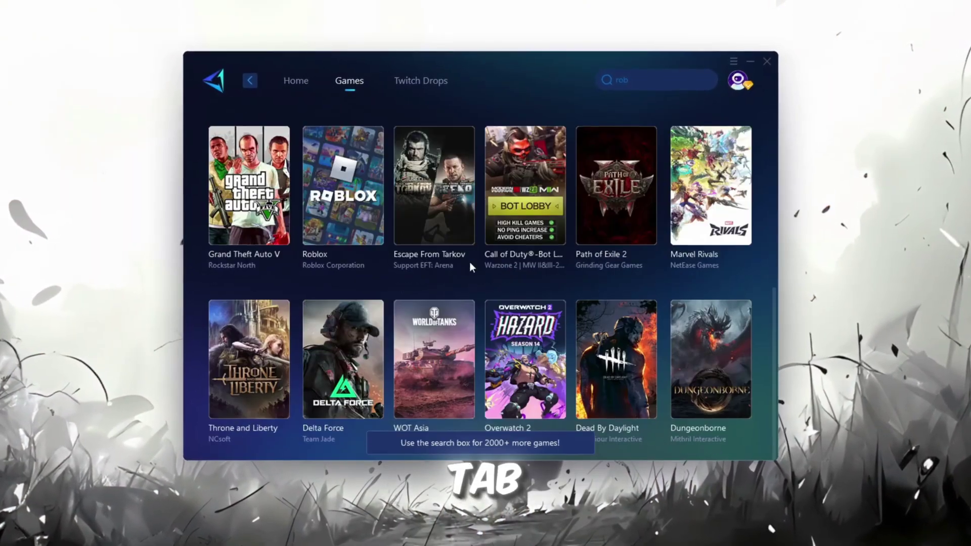
{"action": "scroll", "coordinate": [499, 226], "scroll_direction": "up", "scroll_amount": 5}
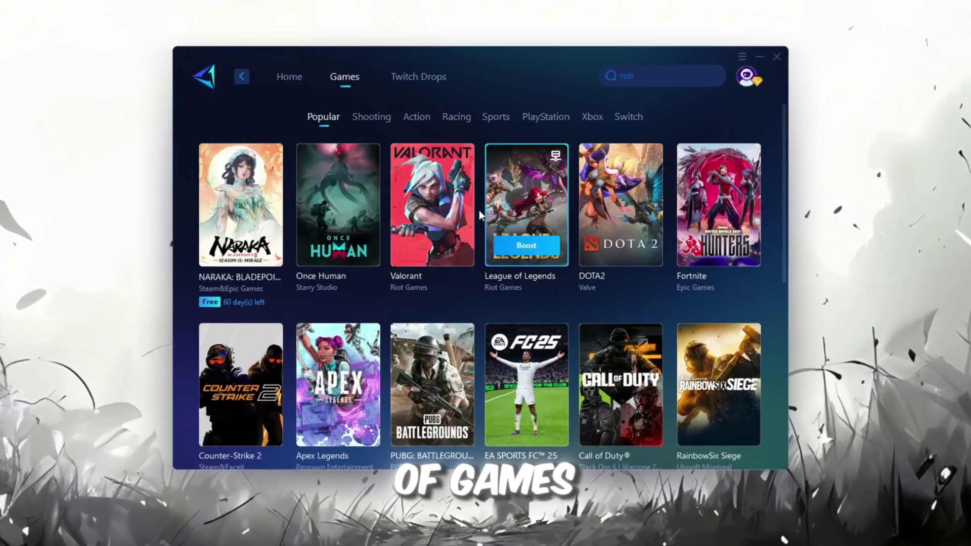
{"action": "left_click", "coordinate": [283, 76]}
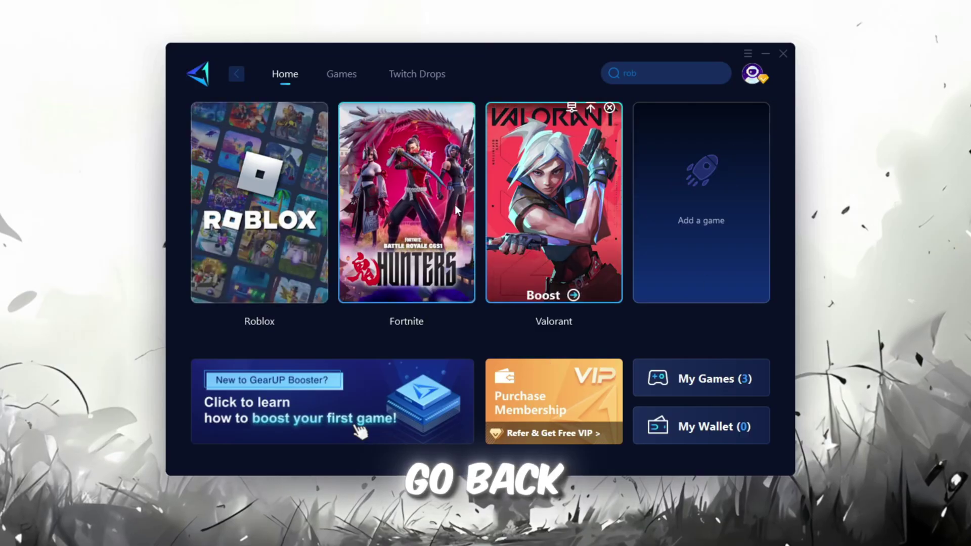
Start boosting Roblox from the GearUP Booster home page.
{"action": "mouse_move", "coordinate": [372, 291]}
{"action": "mouse_move", "coordinate": [202, 165]}
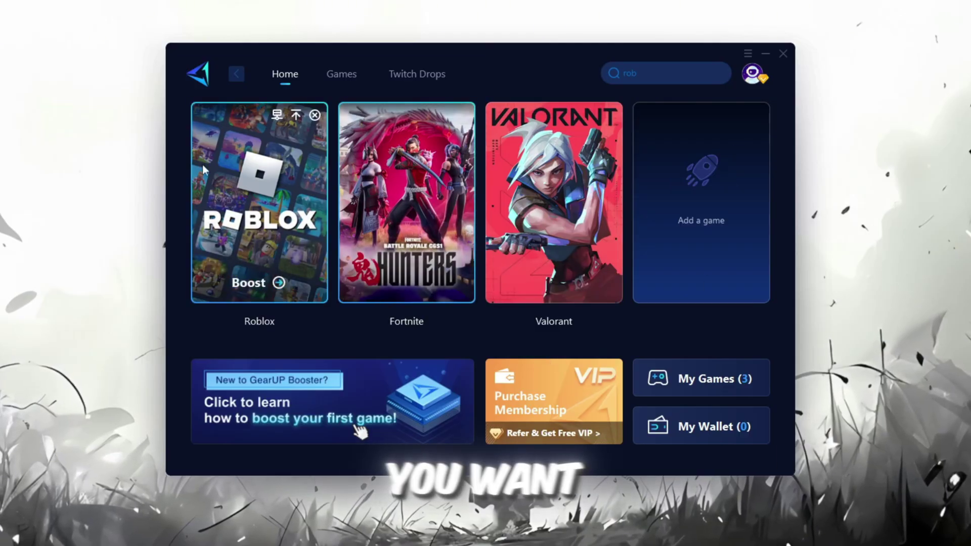
{"action": "left_click", "coordinate": [257, 281]}
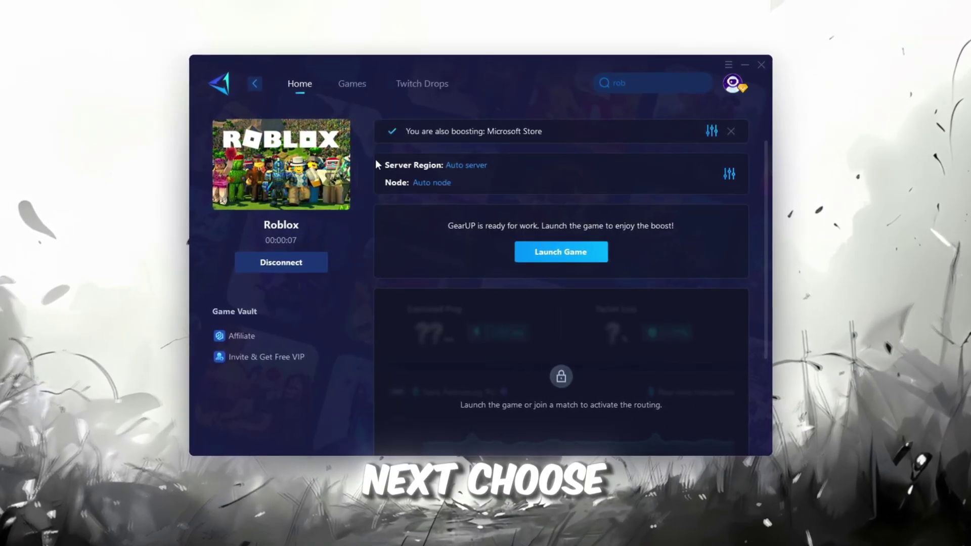
Look through the available game server regions for Roblox and close the list without picking another one.
{"action": "left_click", "coordinate": [465, 165]}
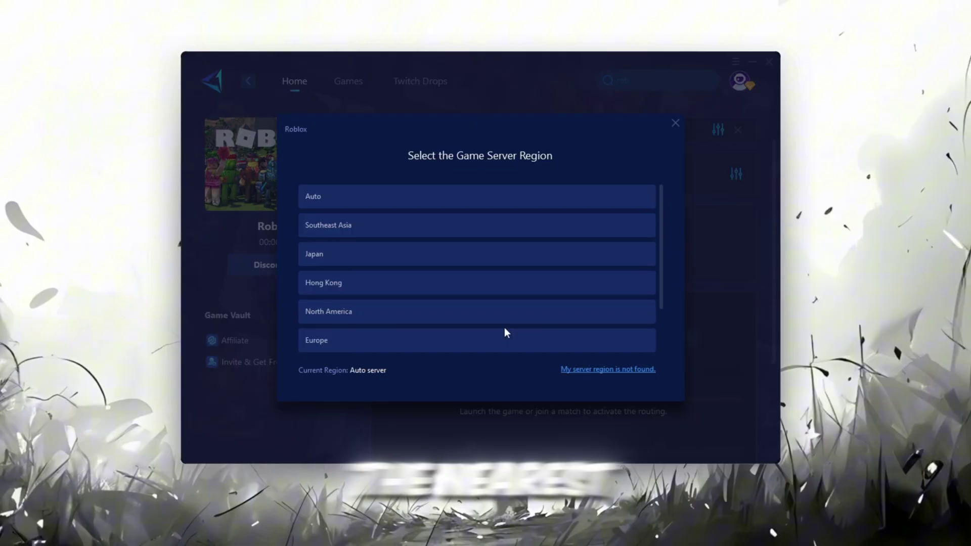
{"action": "scroll", "coordinate": [447, 273], "scroll_direction": "down", "scroll_amount": 1}
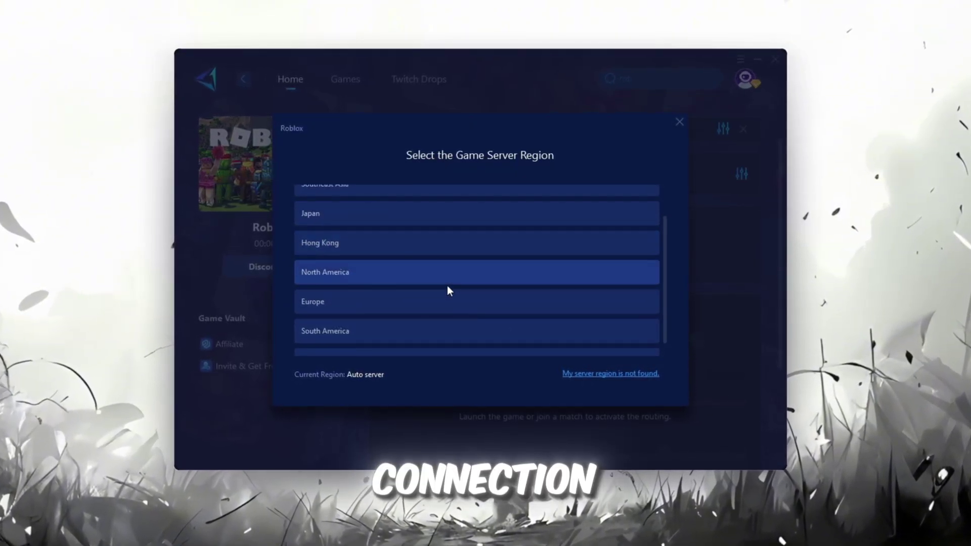
{"action": "left_click", "coordinate": [680, 122]}
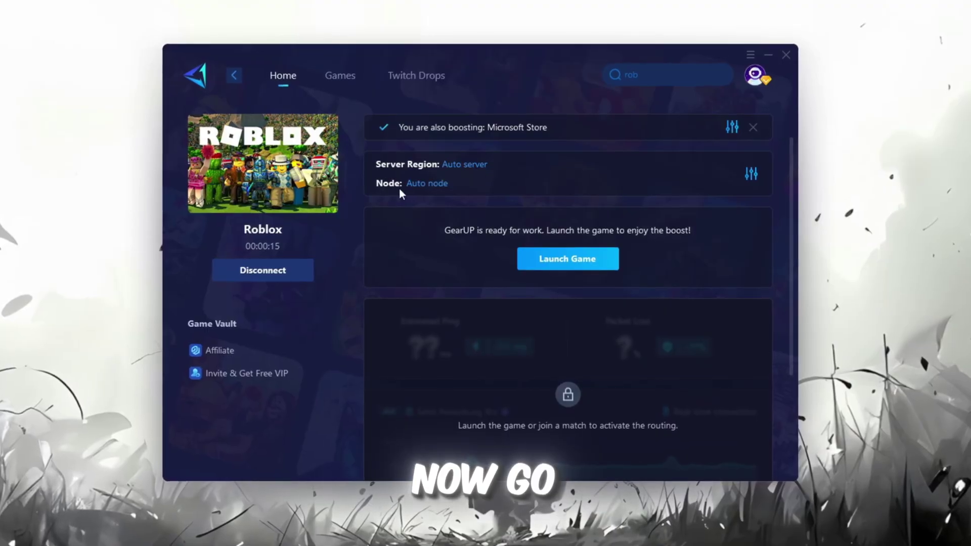
Examine the nodes offered for the Roblox server with their ping and mode, and close the list without picking one.
{"action": "left_click", "coordinate": [437, 185]}
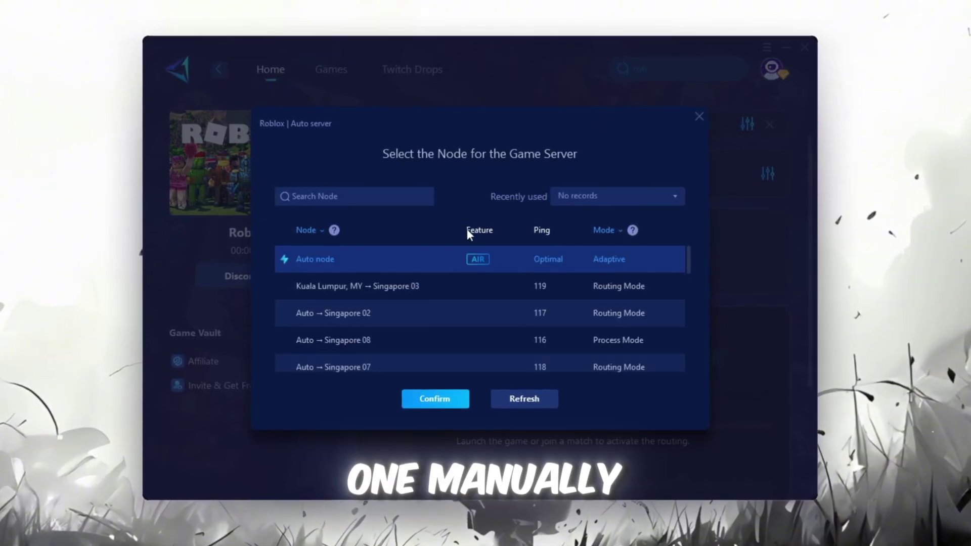
{"action": "scroll", "coordinate": [489, 287], "scroll_direction": "down", "scroll_amount": 5}
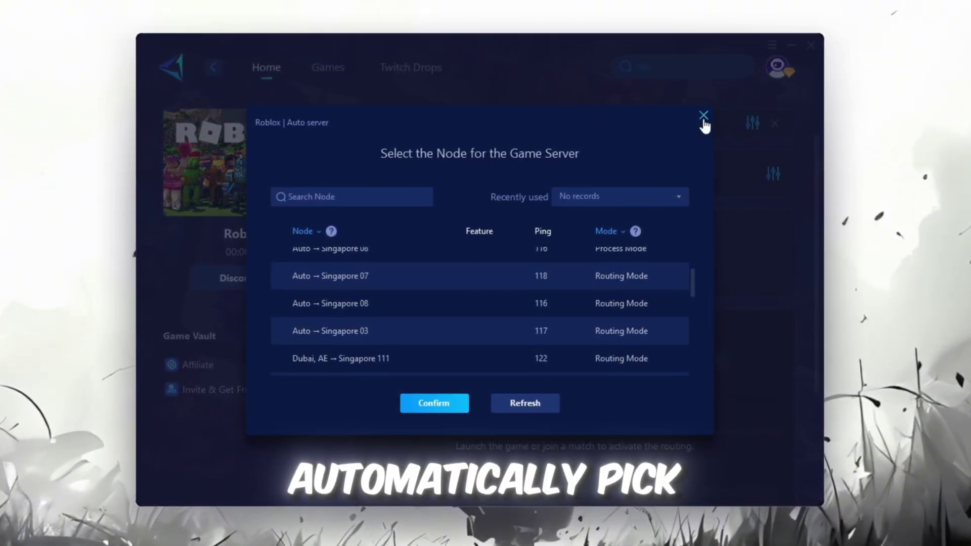
{"action": "left_click", "coordinate": [703, 116]}
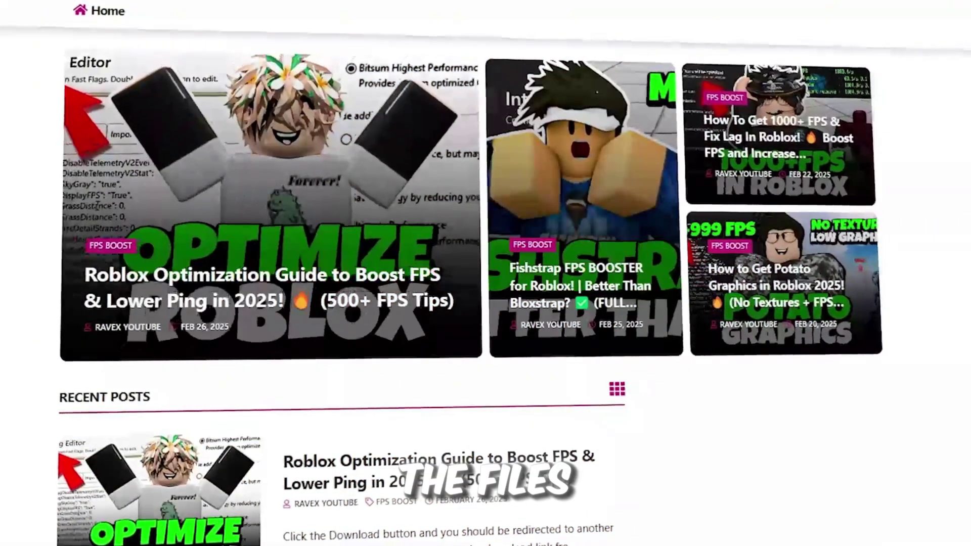
{"action": "scroll", "coordinate": [486, 274], "scroll_direction": "down", "scroll_amount": 10}
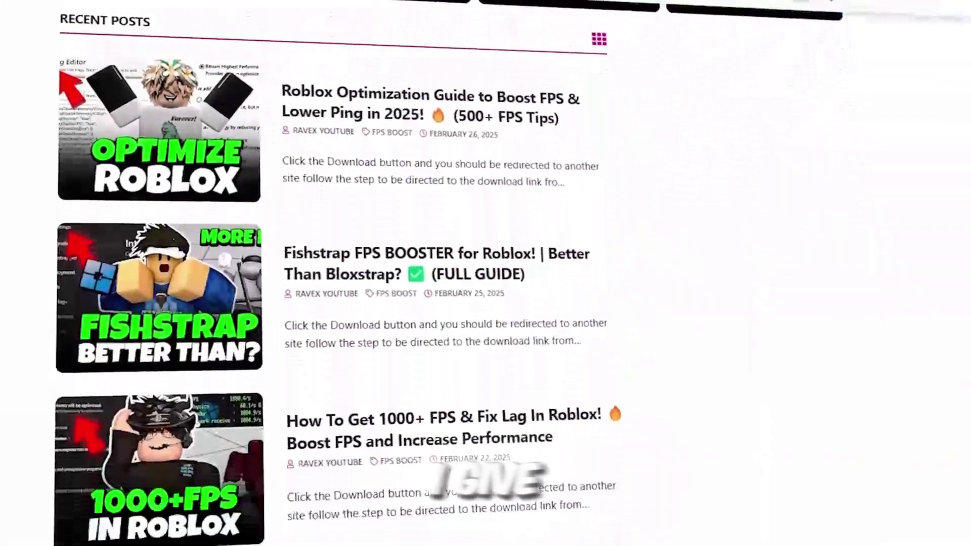
{"action": "scroll", "coordinate": [486, 273], "scroll_direction": "down", "scroll_amount": 2}
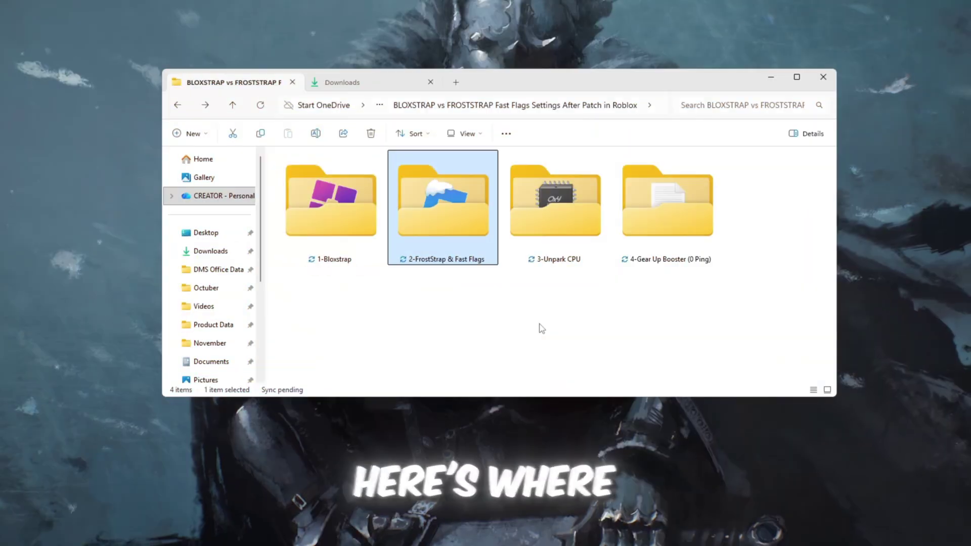
Open the 2-FrostStrap & Fast Flags folder in File Explorer.
{"action": "double_click", "coordinate": [468, 220]}
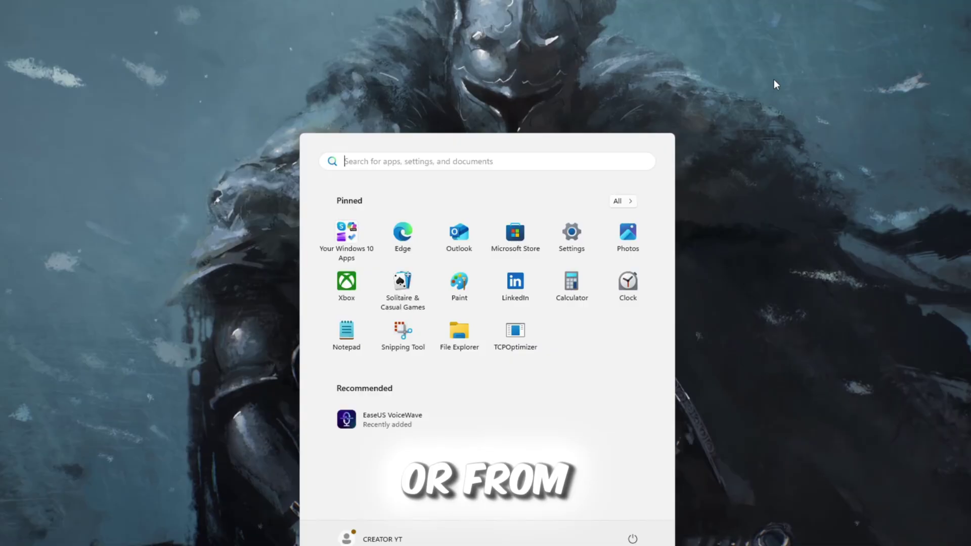
Search Windows for Froststrap, launch the app and open its settings.
{"action": "type", "text": "Froststrap"}
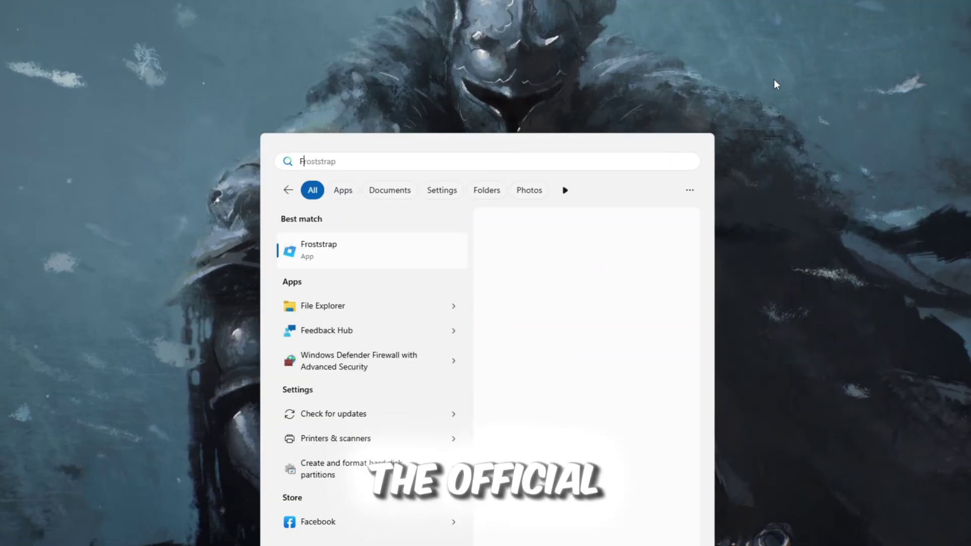
{"action": "type", "text": "ros"}
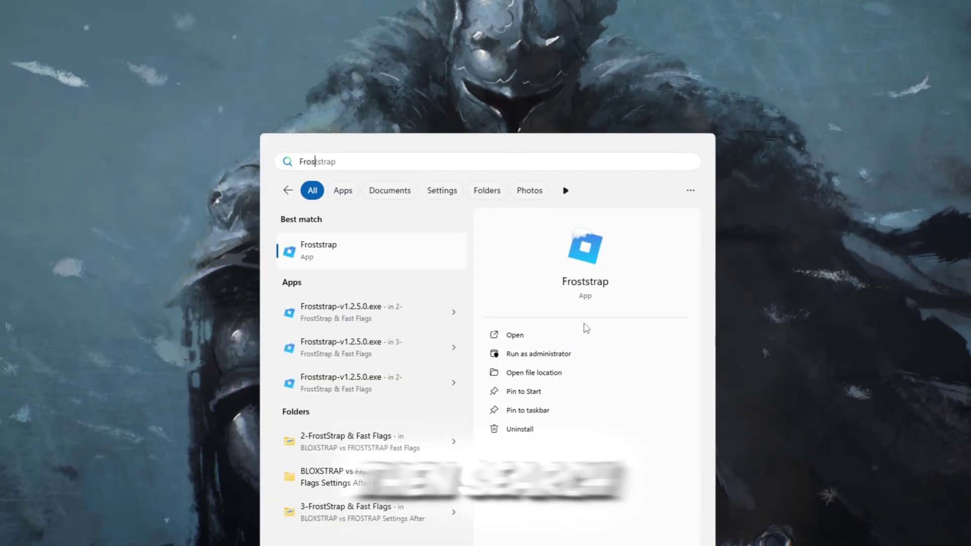
{"action": "left_click", "coordinate": [585, 329]}
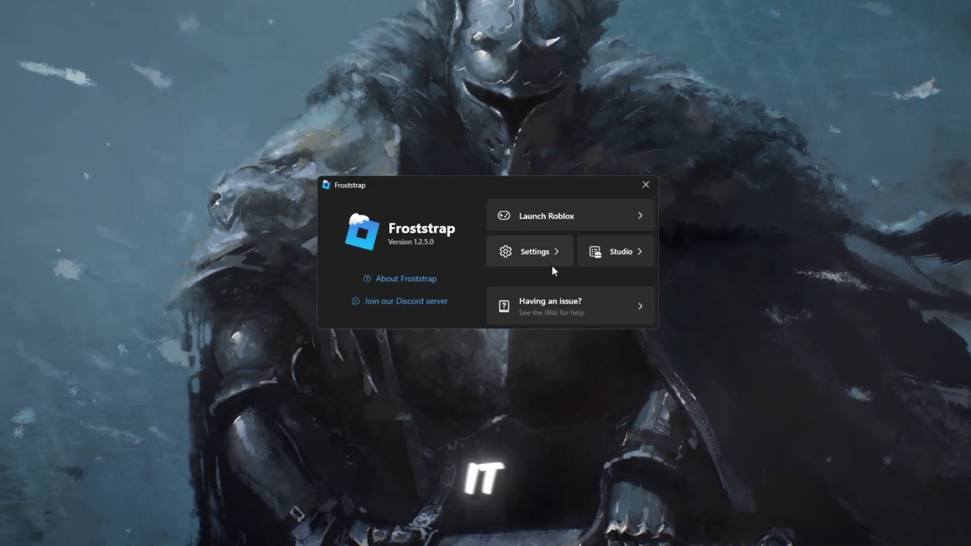
{"action": "left_click", "coordinate": [550, 259]}
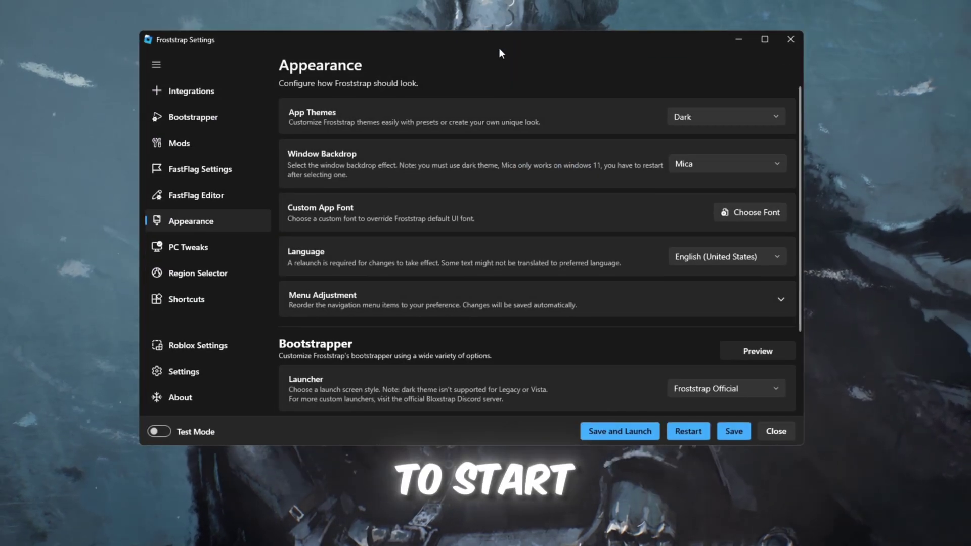
Turn activity tracking off and on again in Integrations to switch off server location query, playtime counter and game history menu.
{"action": "left_click", "coordinate": [199, 91]}
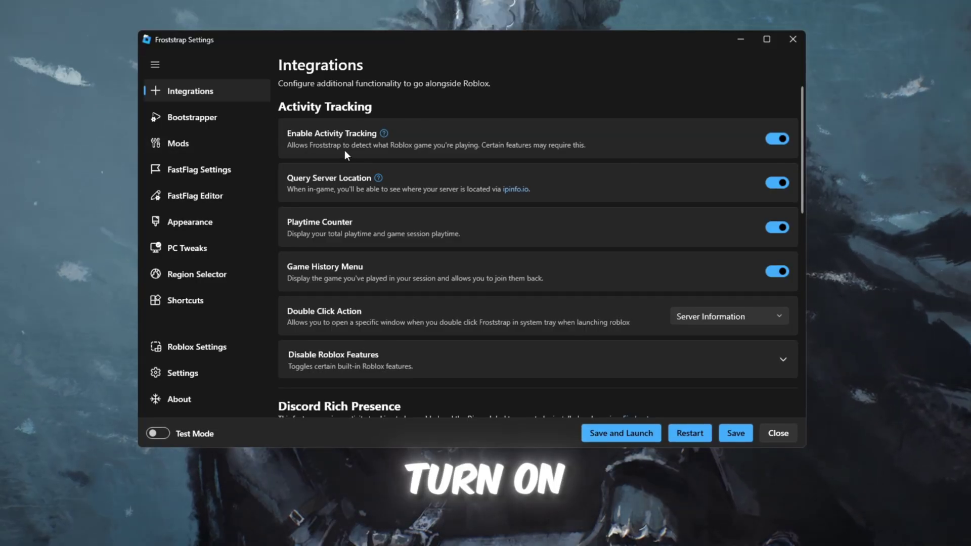
{"action": "left_click", "coordinate": [777, 139]}
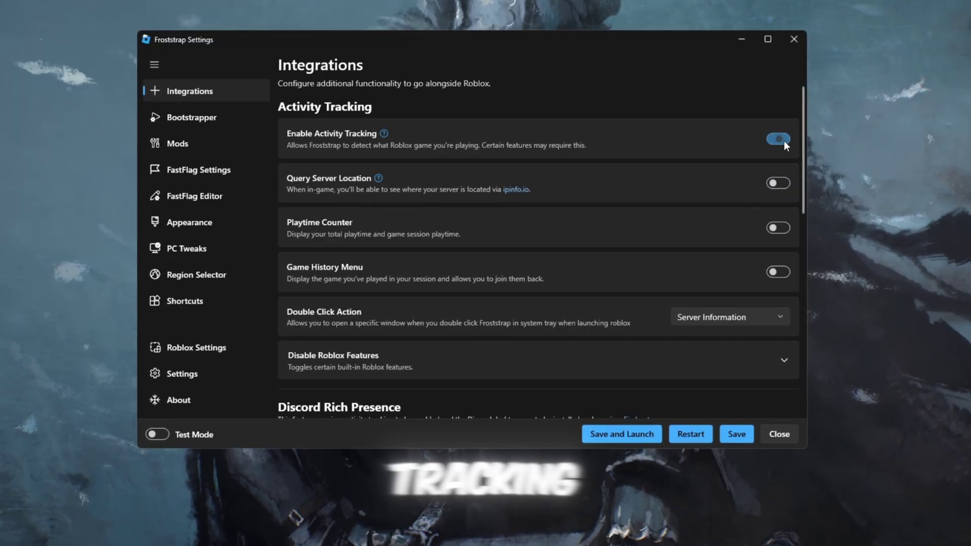
{"action": "left_click", "coordinate": [778, 139]}
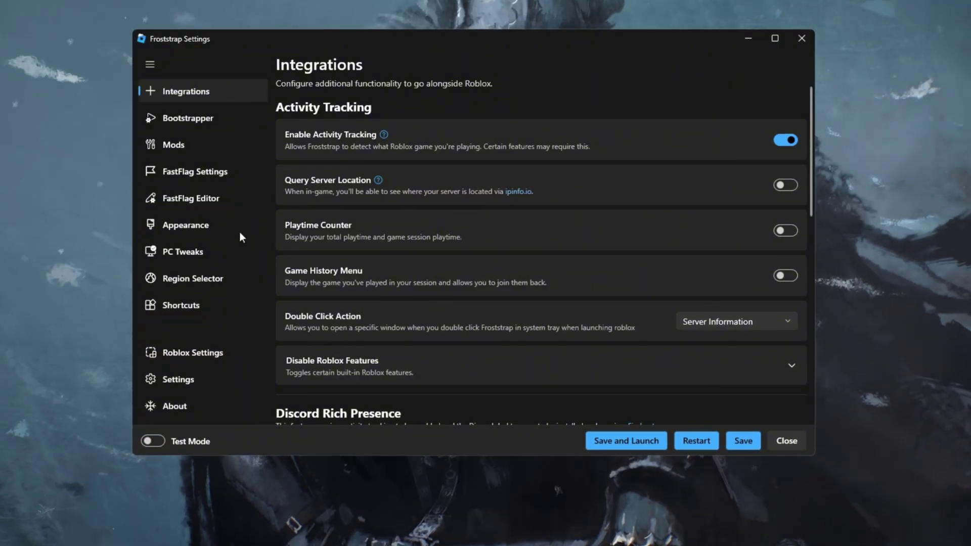
In the Bootstrapper settings, set the Froststrap Cleaner's file deletion schedule to After 2 months.
{"action": "left_click", "coordinate": [166, 118]}
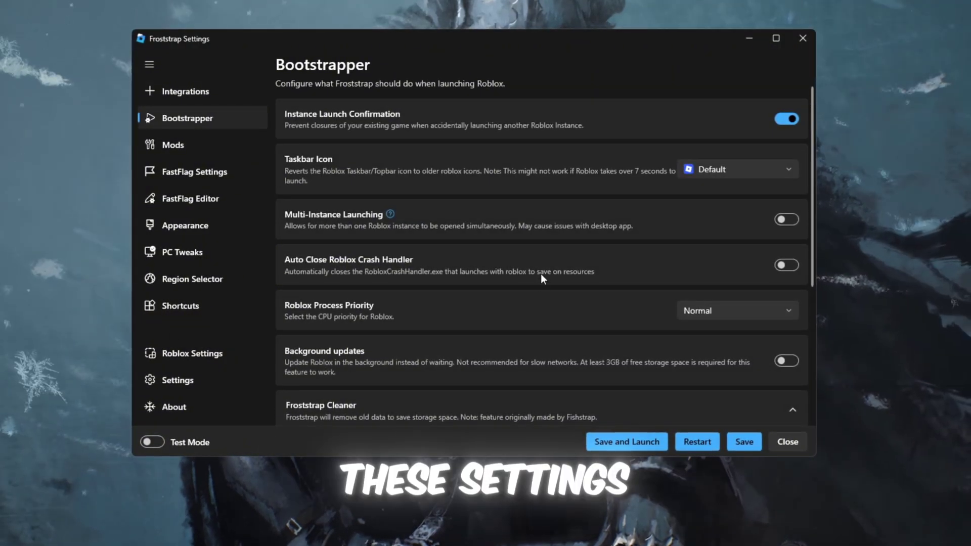
{"action": "scroll", "coordinate": [537, 263], "scroll_direction": "down", "scroll_amount": 4}
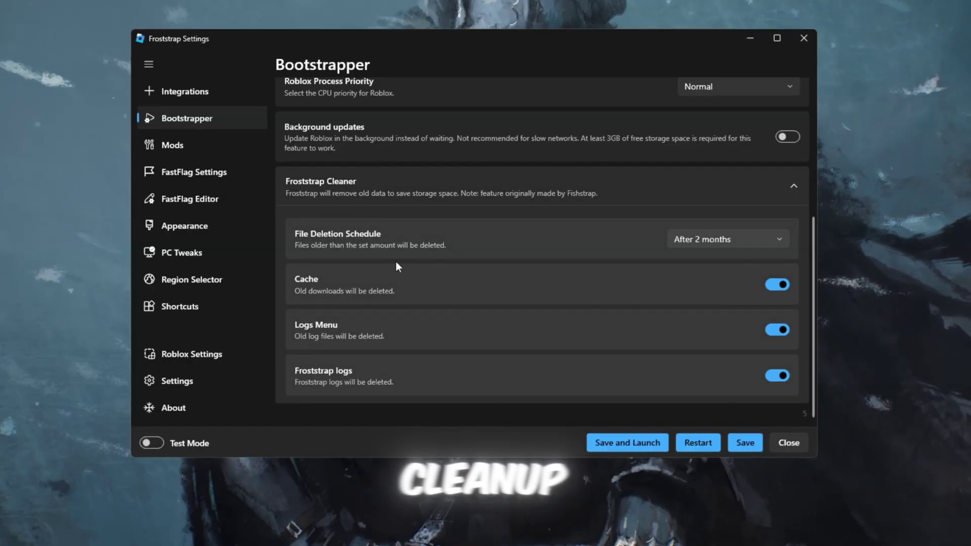
{"action": "left_click", "coordinate": [733, 241]}
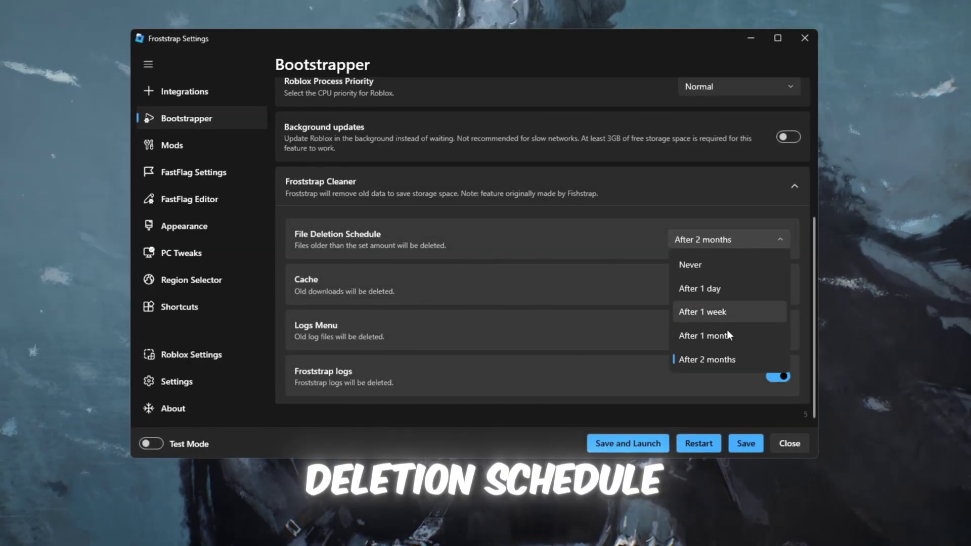
{"action": "left_click", "coordinate": [729, 360]}
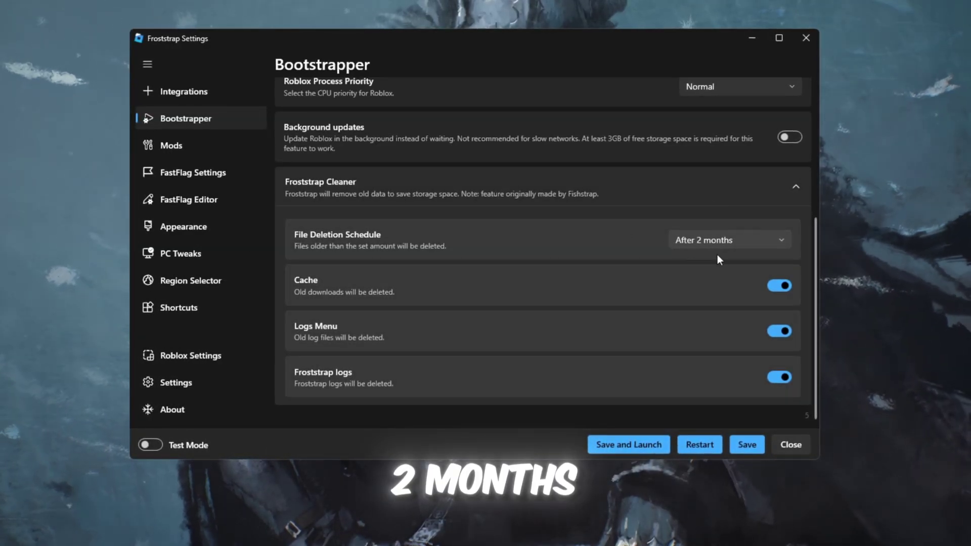
Switch the cleaner's Cache, Logs Menu and Froststrap logs deletion off and back on.
{"action": "left_click", "coordinate": [779, 290]}
{"action": "left_click", "coordinate": [778, 289]}
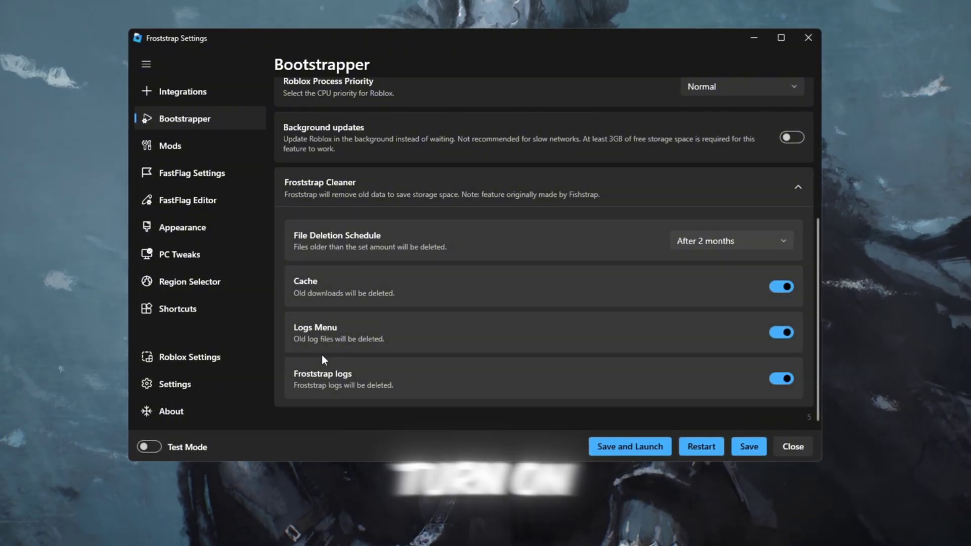
{"action": "left_click", "coordinate": [782, 334]}
{"action": "left_click", "coordinate": [782, 333]}
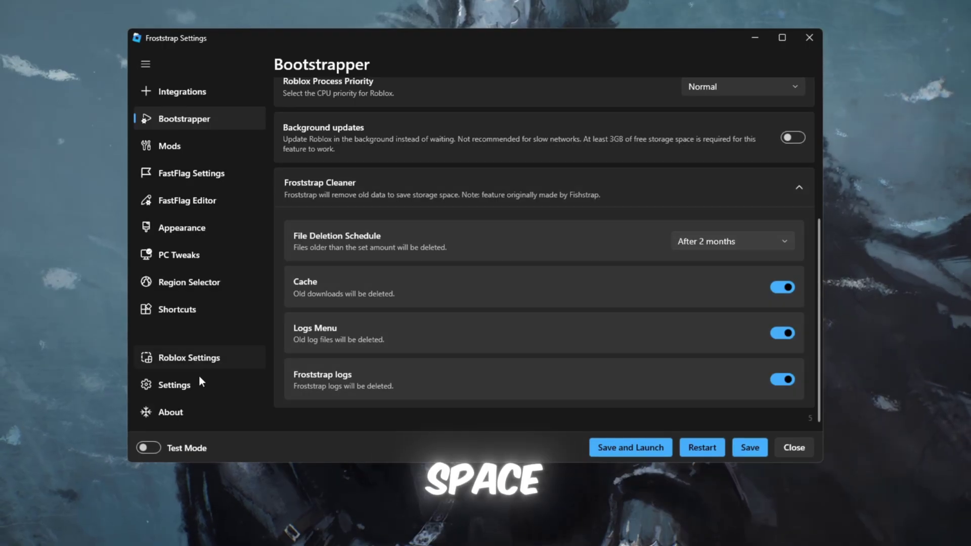
{"action": "left_click", "coordinate": [781, 384]}
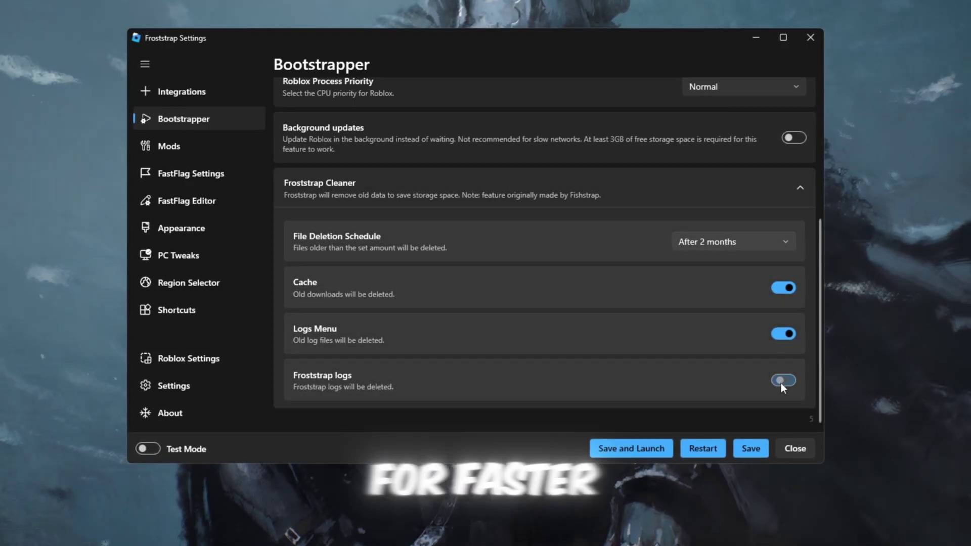
{"action": "left_click", "coordinate": [781, 384]}
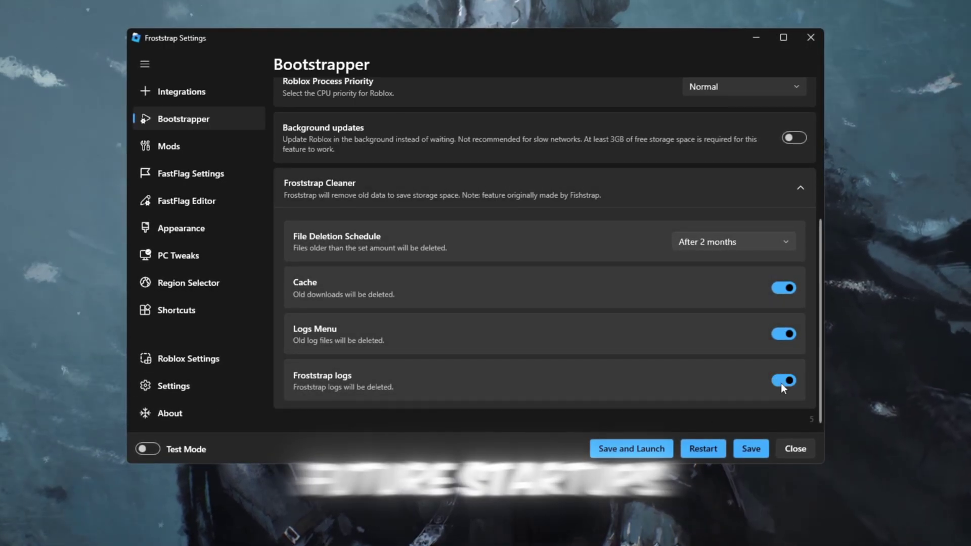
In Mods, switch the old avatar editor background and old character sounds on and off again, and check the mouse cursor choices.
{"action": "left_click", "coordinate": [172, 147]}
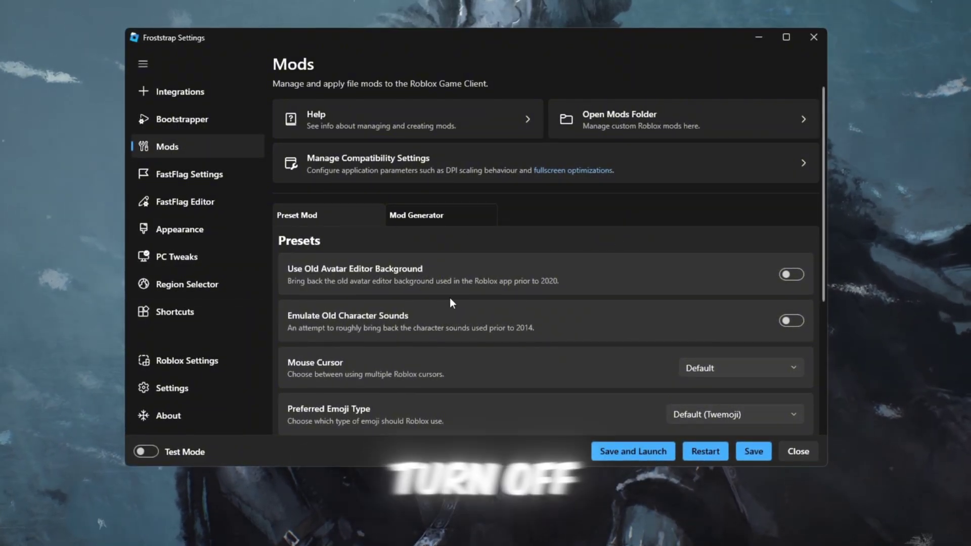
{"action": "left_click", "coordinate": [789, 276]}
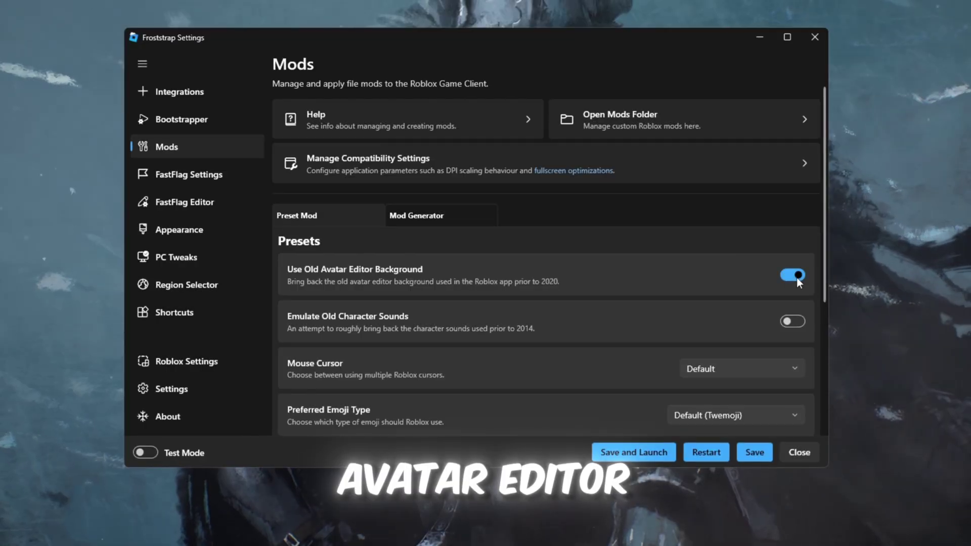
{"action": "left_click", "coordinate": [792, 276]}
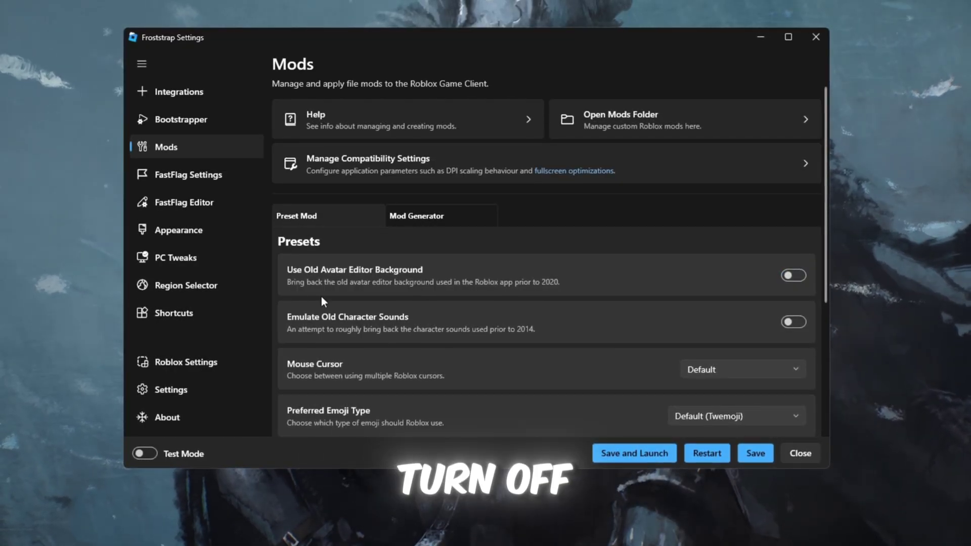
{"action": "left_click", "coordinate": [794, 322]}
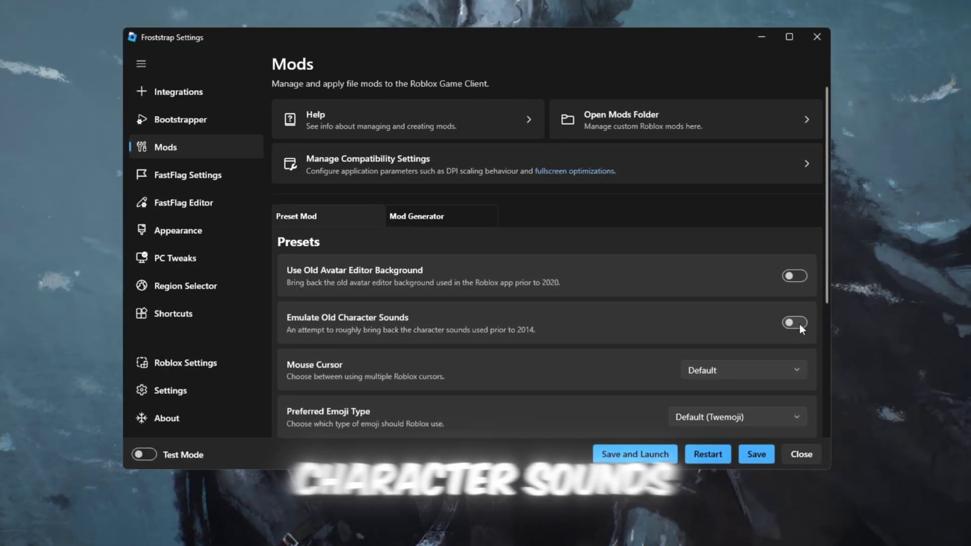
{"action": "left_click", "coordinate": [797, 323]}
{"action": "scroll", "coordinate": [708, 298], "scroll_direction": "down", "scroll_amount": 1}
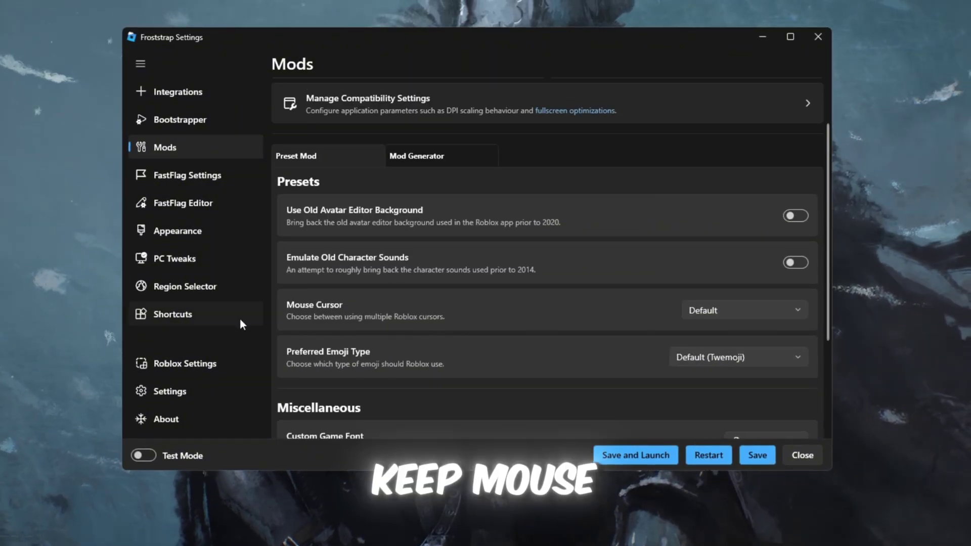
{"action": "left_click", "coordinate": [778, 313]}
{"action": "left_click", "coordinate": [779, 315]}
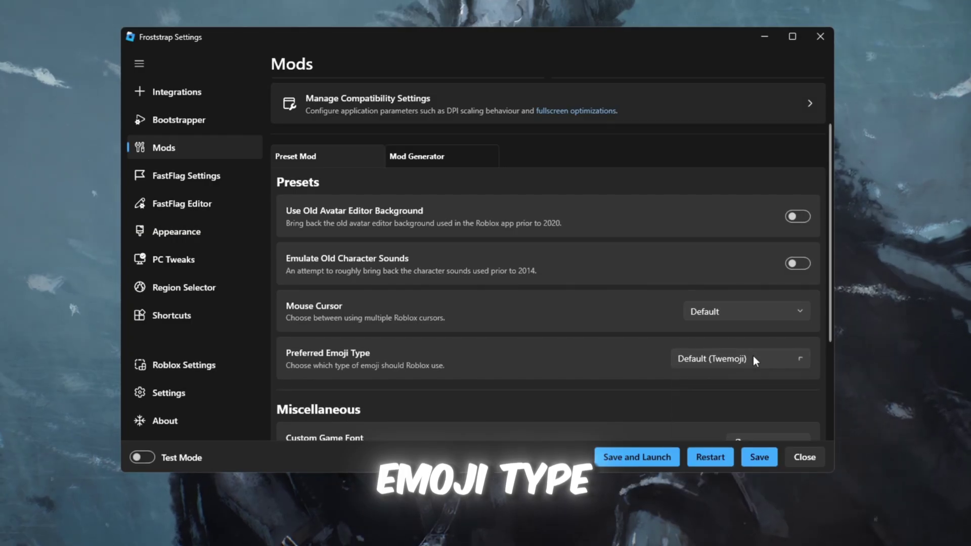
{"action": "scroll", "coordinate": [608, 348], "scroll_direction": "down", "scroll_amount": 3}
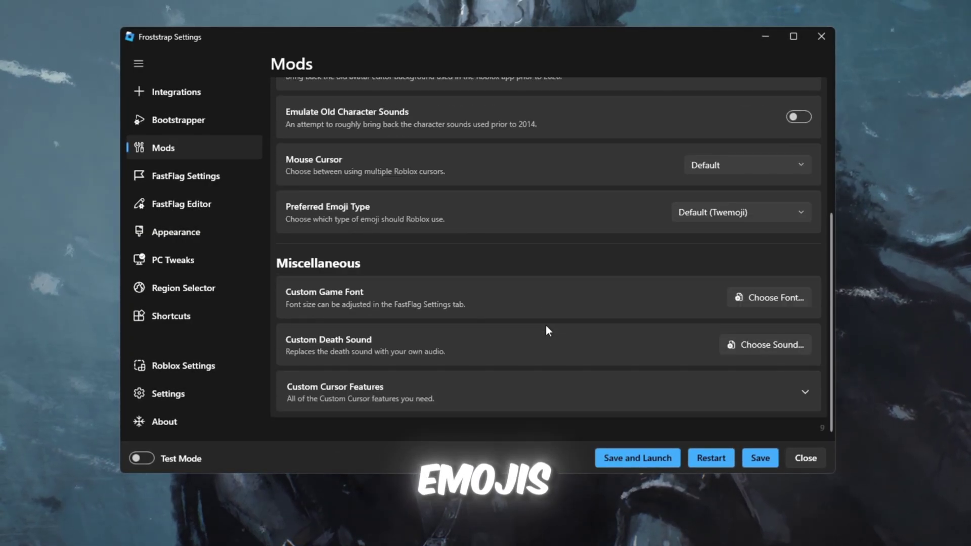
In FastFlag Settings, set anti-aliasing quality (MSAA) to 2x and open the Rendering Mode choices.
{"action": "left_click", "coordinate": [197, 176]}
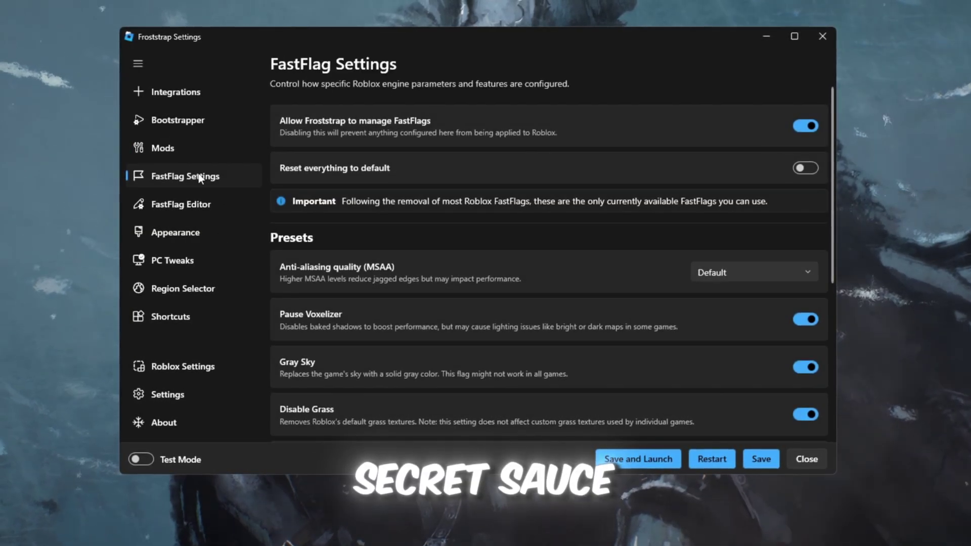
{"action": "scroll", "coordinate": [567, 191], "scroll_direction": "down", "scroll_amount": 1}
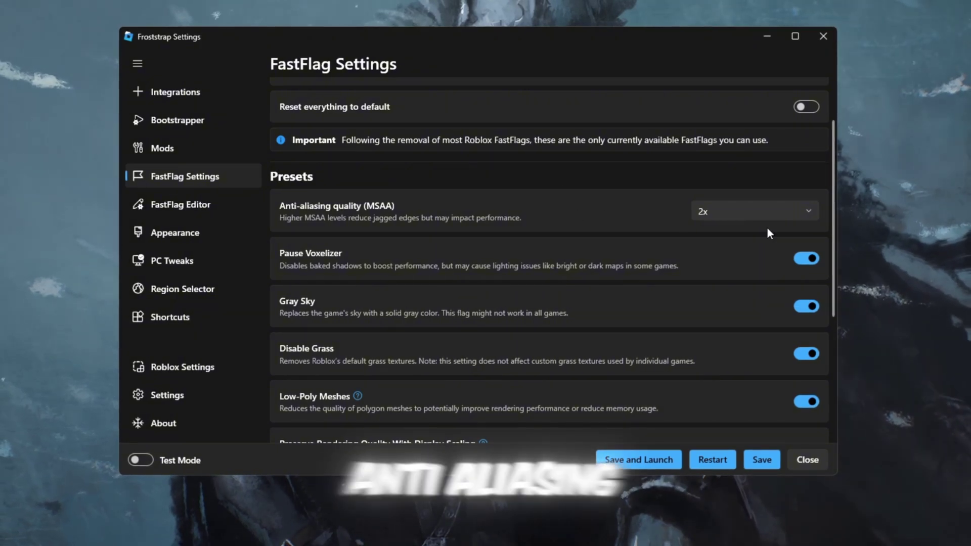
{"action": "left_click", "coordinate": [764, 215]}
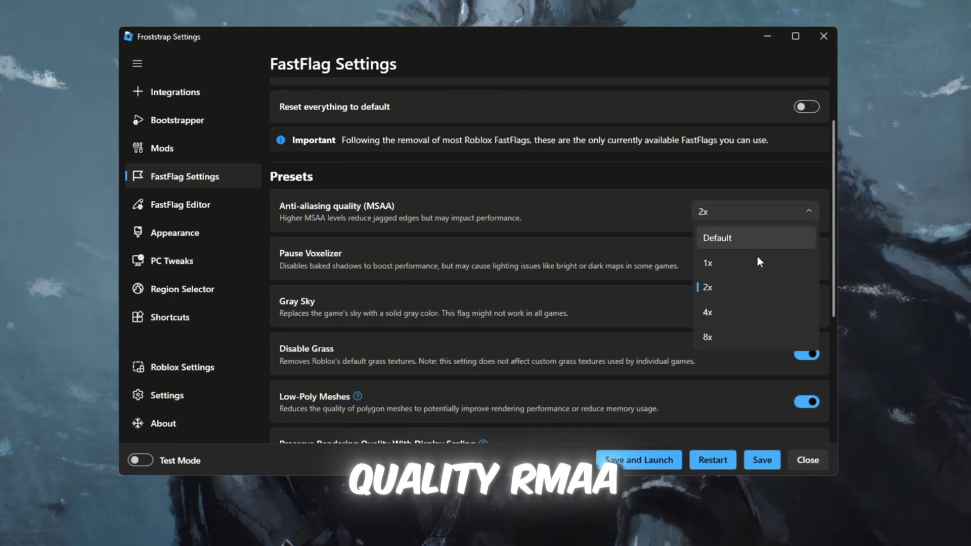
{"action": "left_click", "coordinate": [753, 289]}
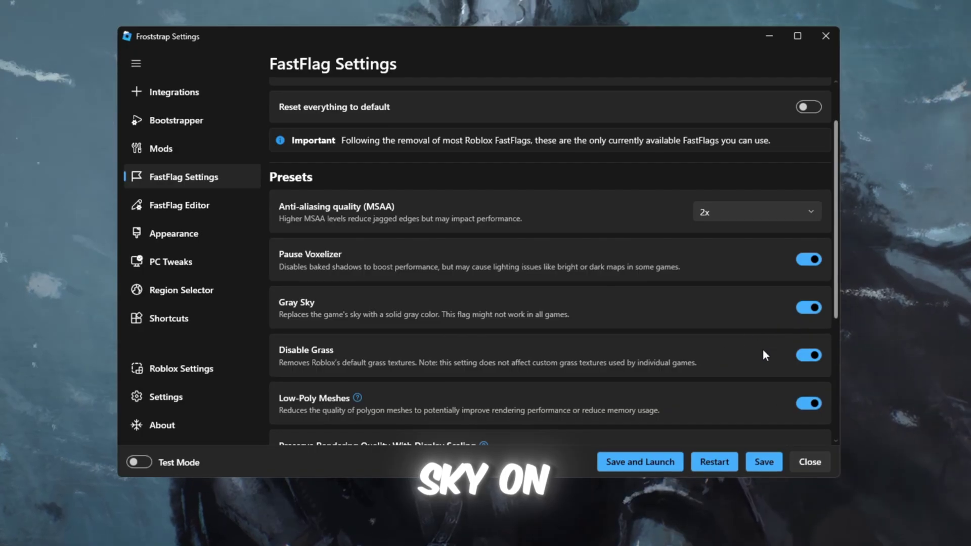
{"action": "scroll", "coordinate": [759, 327], "scroll_direction": "down", "scroll_amount": 2}
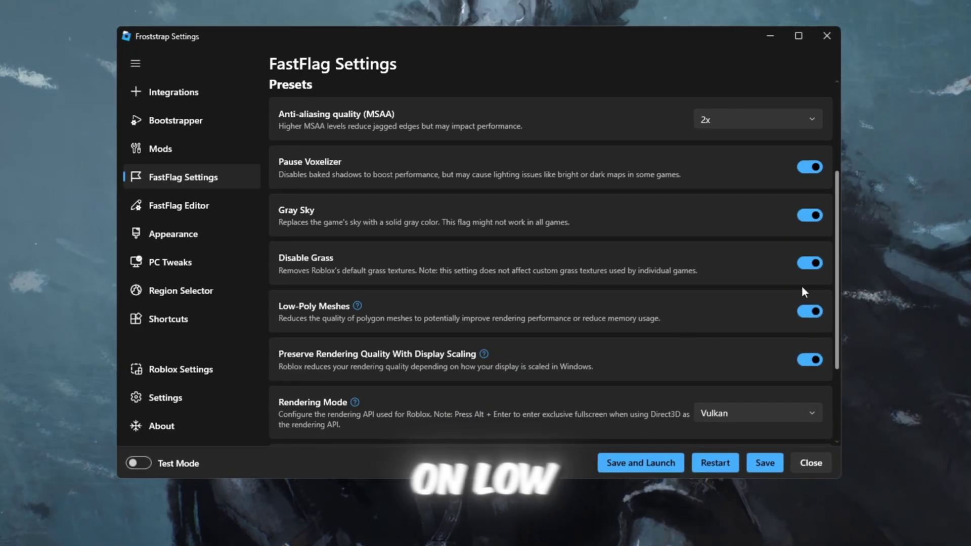
{"action": "scroll", "coordinate": [810, 304], "scroll_direction": "down", "scroll_amount": 3}
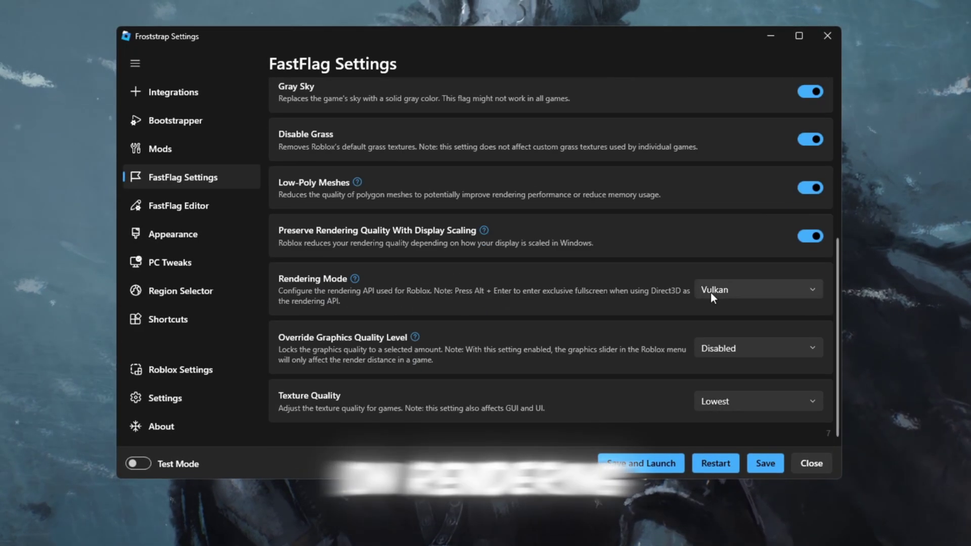
{"action": "left_click", "coordinate": [810, 290]}
Start adding new fast flags through a JSON import in the FastFlag Editor.
{"action": "left_click", "coordinate": [161, 212]}
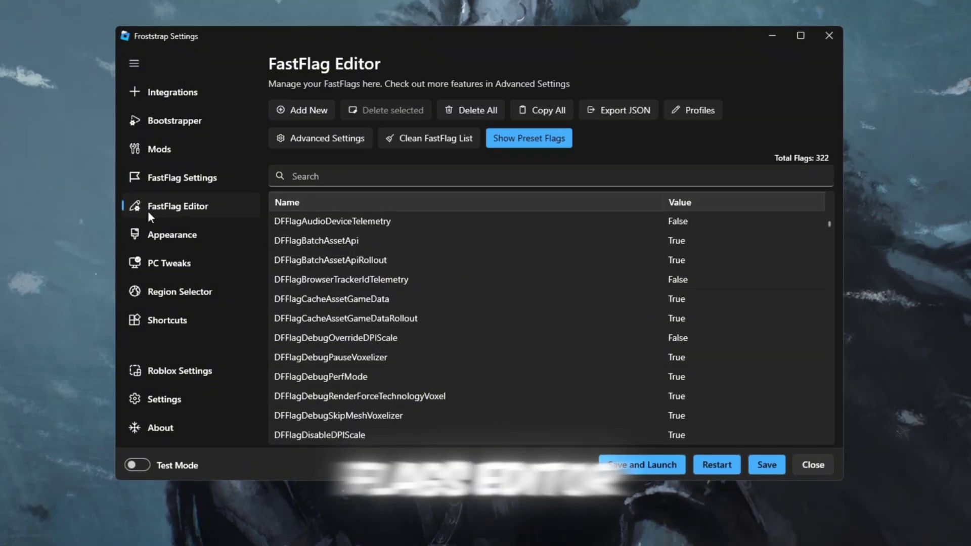
{"action": "left_click", "coordinate": [306, 110]}
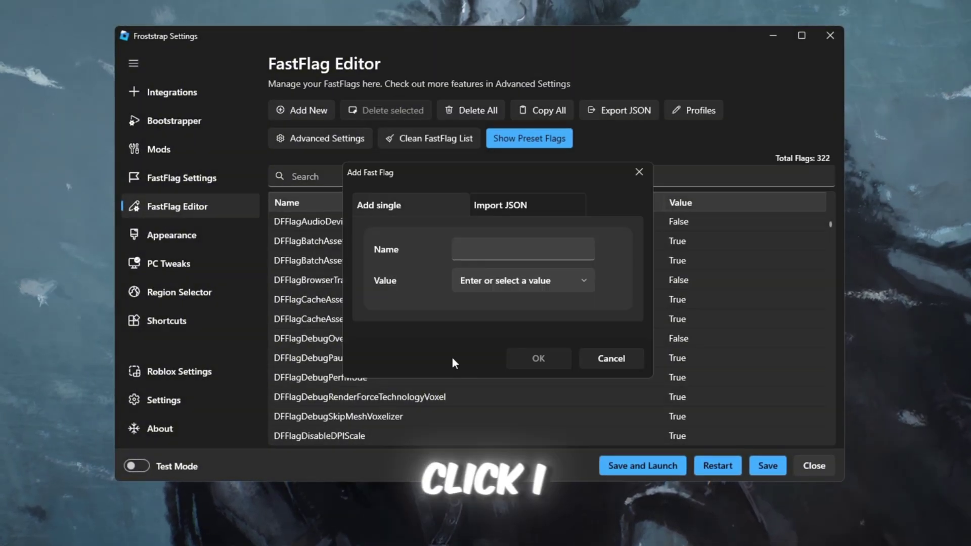
{"action": "left_click", "coordinate": [545, 210]}
Copy the entire contents of Froststrap Fast Flags For FPS.txt from the File Explorer folder and close the text file.
{"action": "left_click", "coordinate": [354, 527]}
{"action": "left_click", "coordinate": [294, 184]}
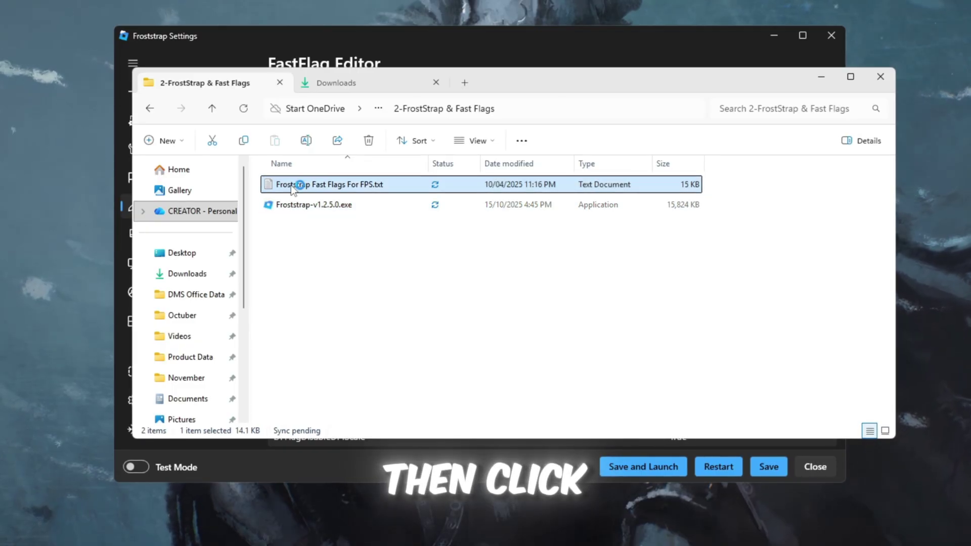
{"action": "double_click", "coordinate": [293, 185]}
{"action": "key", "text": "ctrl+a"}
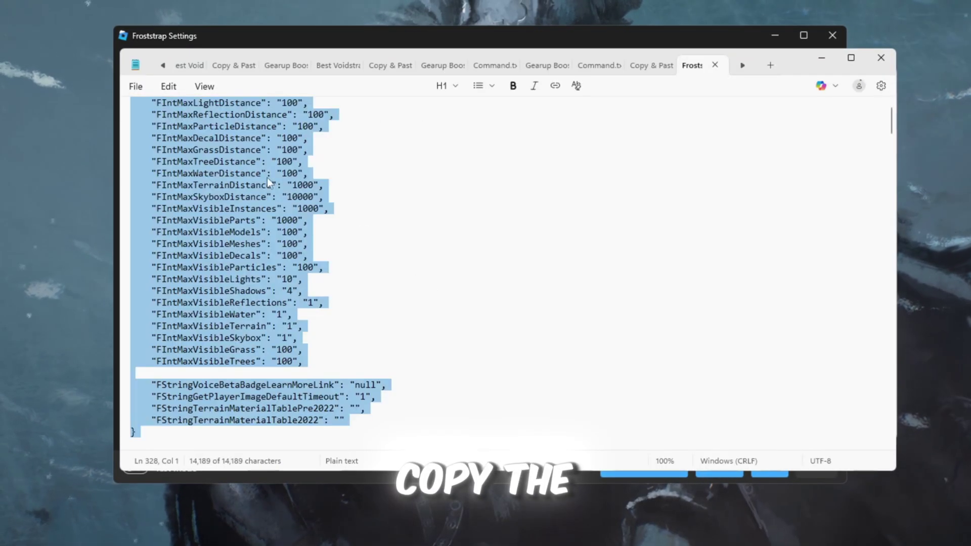
{"action": "right_click", "coordinate": [219, 141]}
{"action": "left_click", "coordinate": [289, 165]}
{"action": "left_click", "coordinate": [882, 57]}
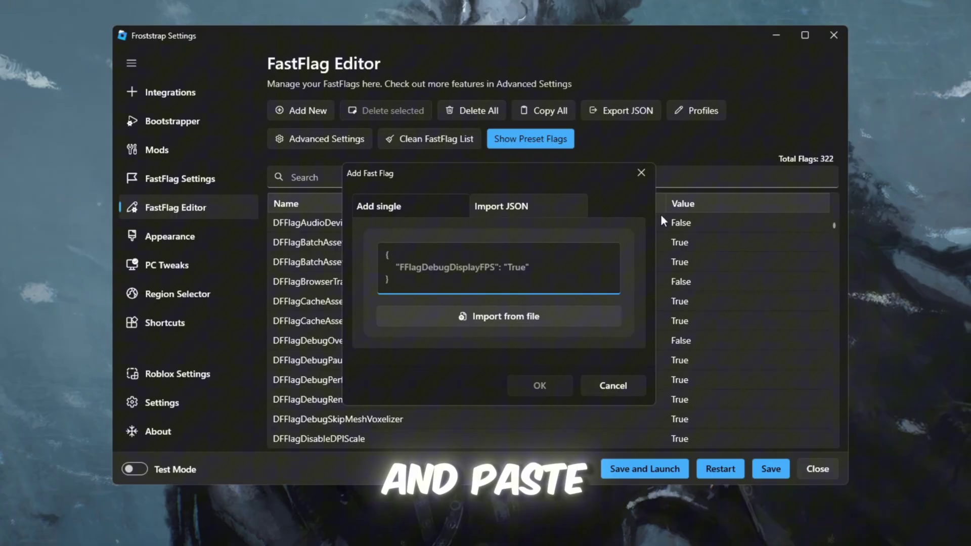
Import the copied fast flag JSON into Froststrap, overwrite the conflicting flag values and save the settings.
{"action": "left_click", "coordinate": [512, 277]}
{"action": "key", "text": "ctrl+v"}
{"action": "left_click", "coordinate": [540, 536]}
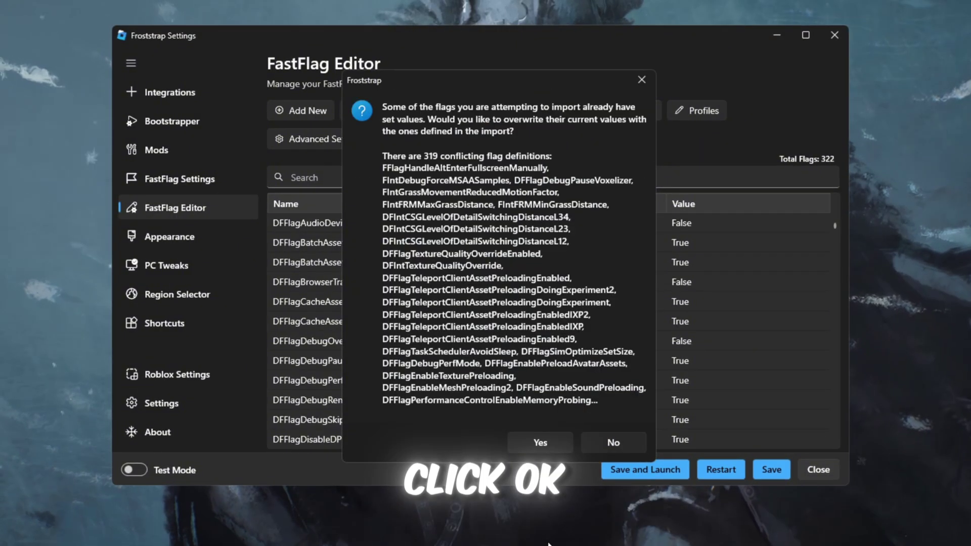
{"action": "left_click", "coordinate": [549, 442]}
{"action": "left_click", "coordinate": [777, 474]}
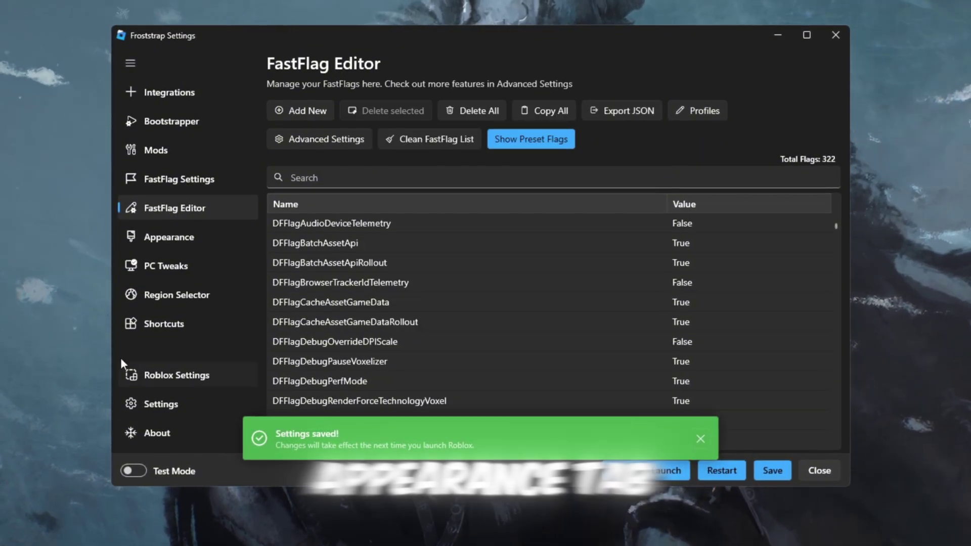
In Appearance, keep the window backdrop on Mica and the language on English (United States), and save the settings.
{"action": "left_click", "coordinate": [157, 241]}
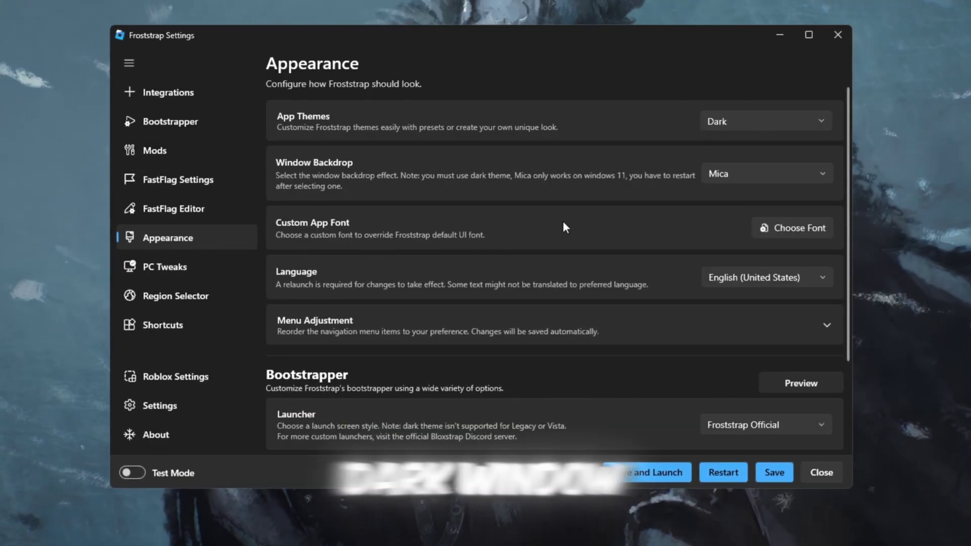
{"action": "left_click", "coordinate": [769, 174]}
{"action": "left_click", "coordinate": [796, 181]}
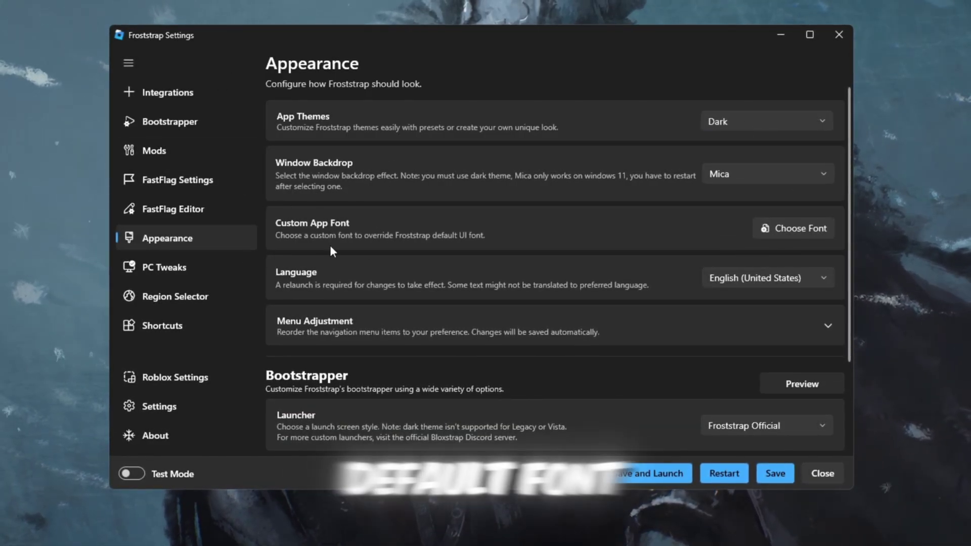
{"action": "left_click", "coordinate": [821, 280]}
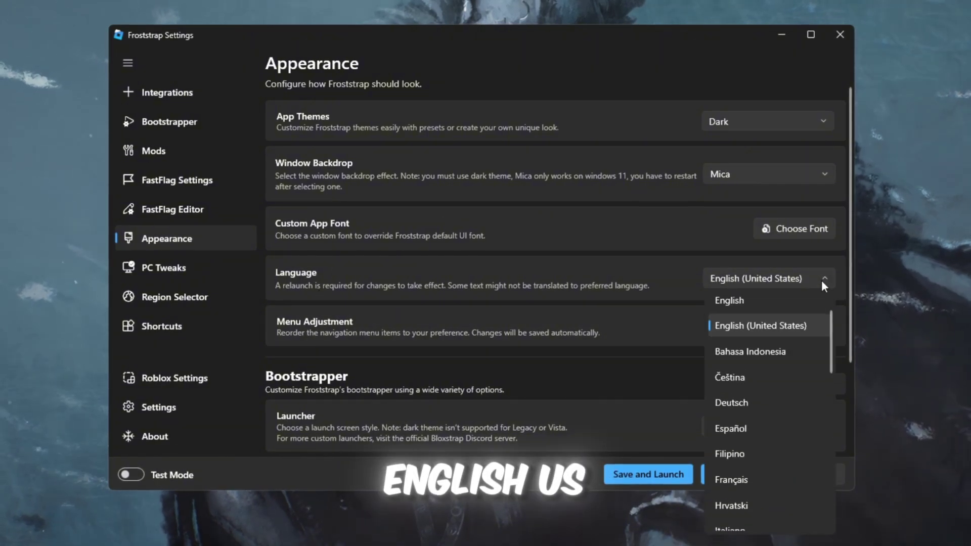
{"action": "left_click", "coordinate": [818, 280]}
{"action": "scroll", "coordinate": [601, 253], "scroll_direction": "down", "scroll_amount": 3}
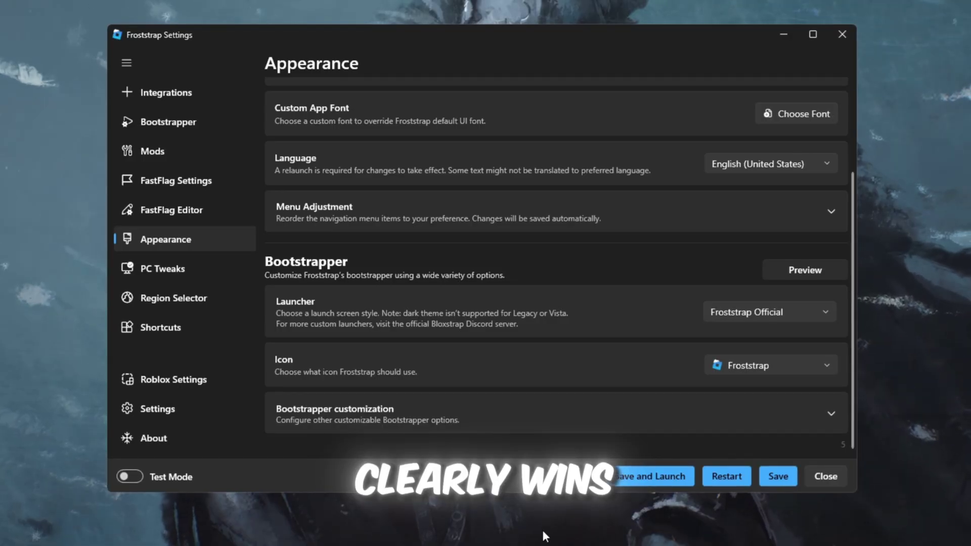
{"action": "left_click", "coordinate": [794, 476]}
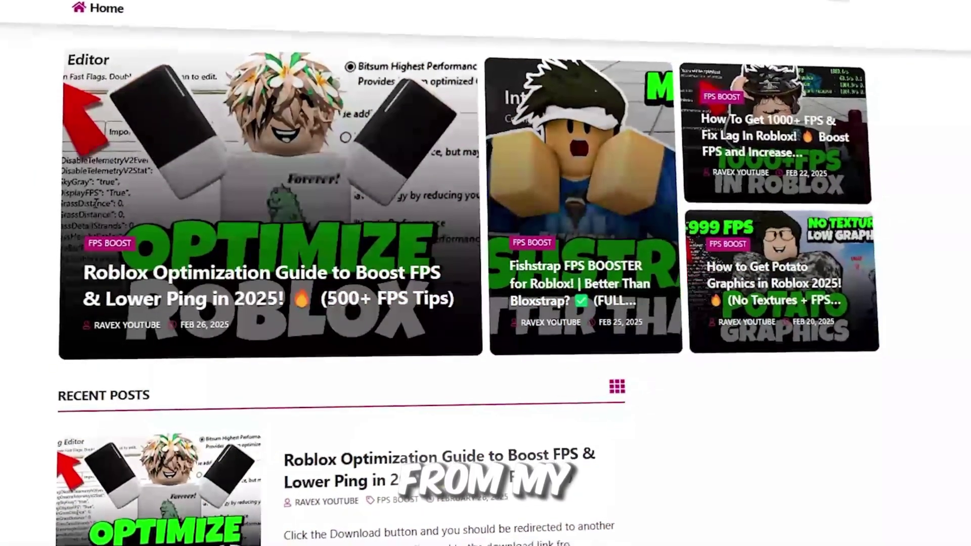
{"action": "scroll", "coordinate": [485, 273], "scroll_direction": "down", "scroll_amount": 10}
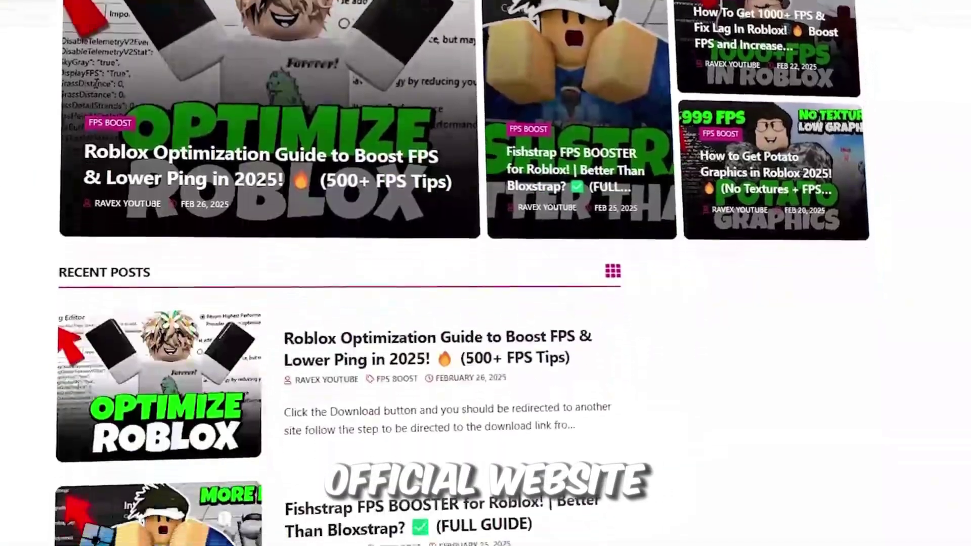
{"action": "scroll", "coordinate": [486, 273], "scroll_direction": "down", "scroll_amount": 5}
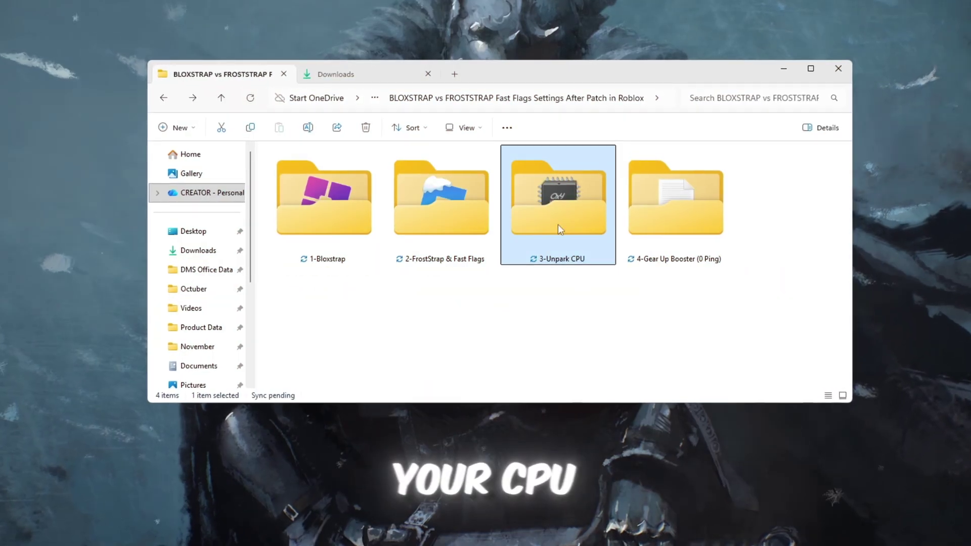
Run UnparkCpu.exe from the 3-Unpark CPU folder as administrator and minimize the File Explorer window.
{"action": "double_click", "coordinate": [559, 229]}
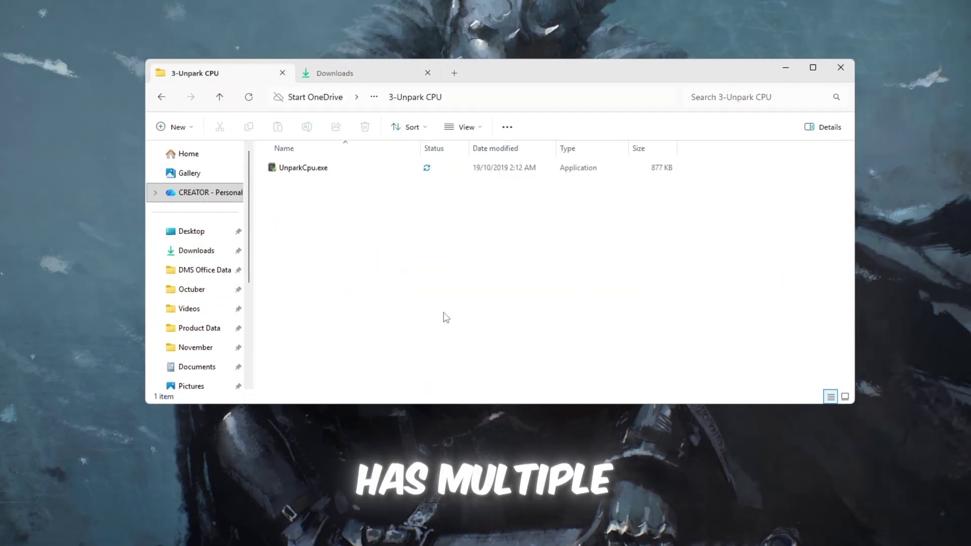
{"action": "key", "text": "Down"}
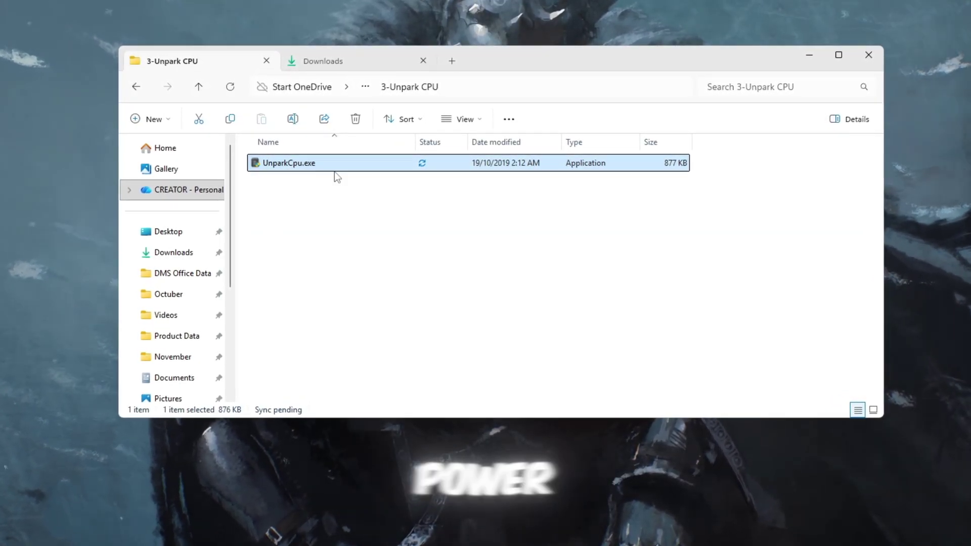
{"action": "right_click", "coordinate": [370, 162]}
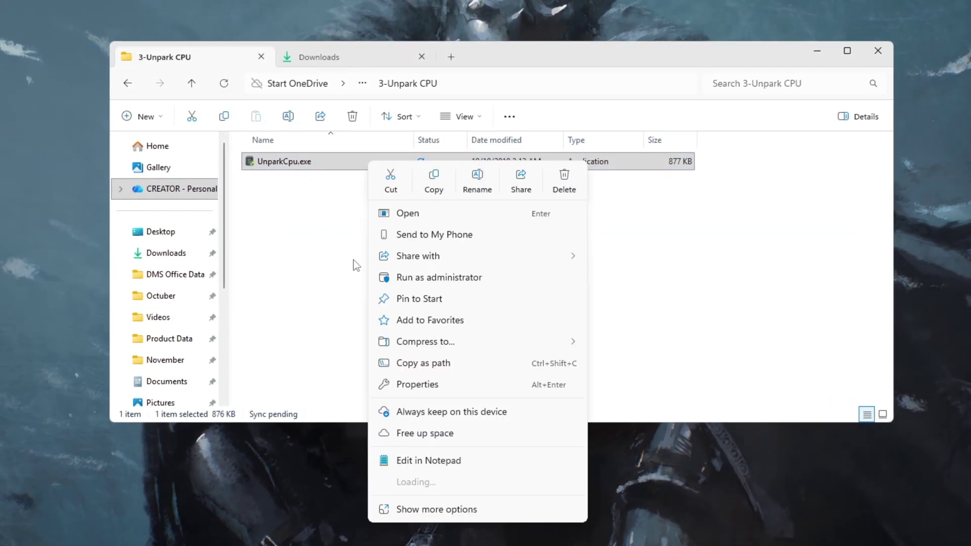
{"action": "left_click", "coordinate": [471, 277]}
{"action": "left_click", "coordinate": [433, 383]}
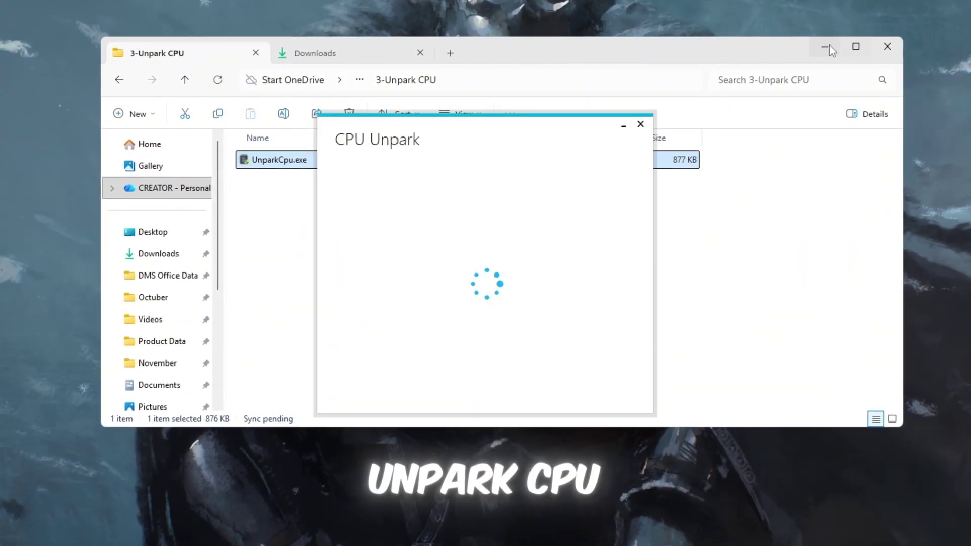
{"action": "left_click", "coordinate": [822, 48]}
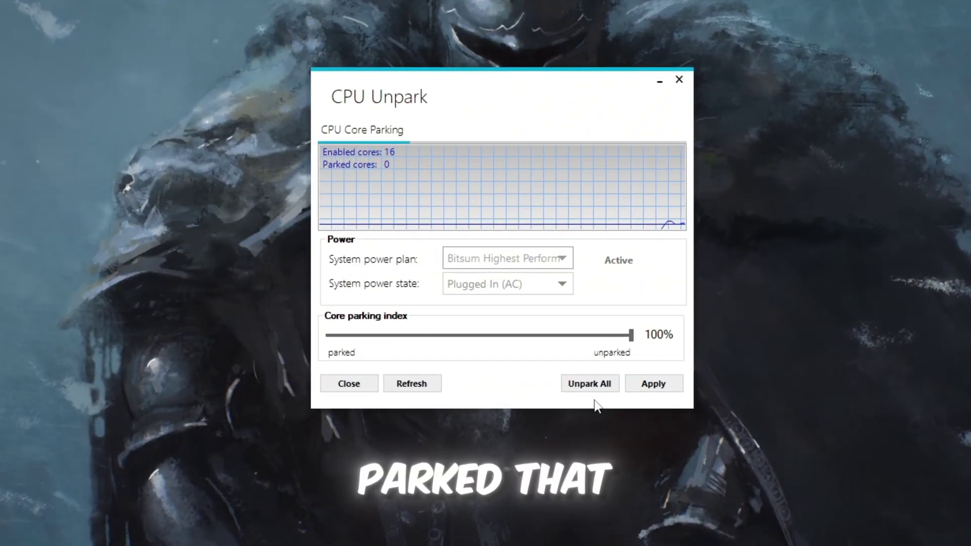
Unpark all CPU cores, keep the core parking index at 100%, and apply the changes.
{"action": "left_click", "coordinate": [600, 394]}
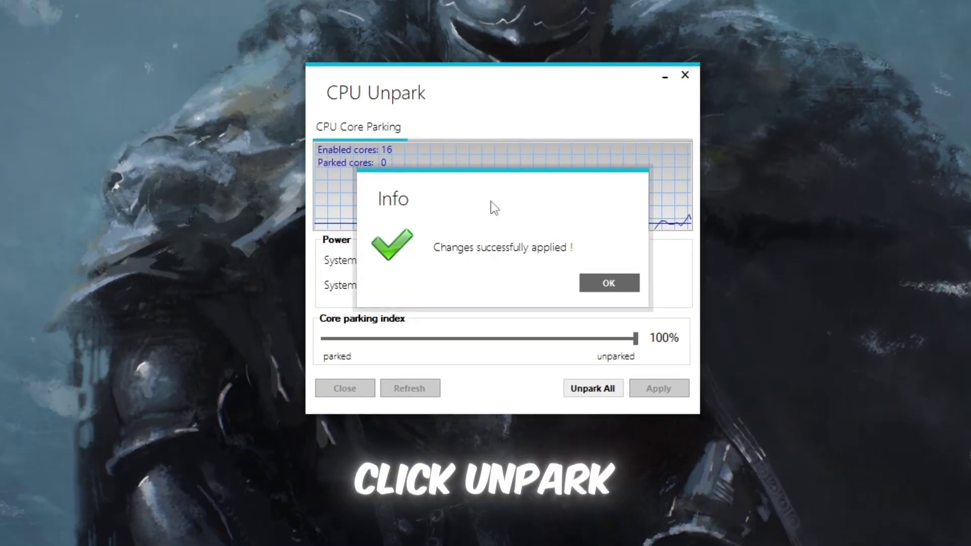
{"action": "left_click", "coordinate": [630, 285]}
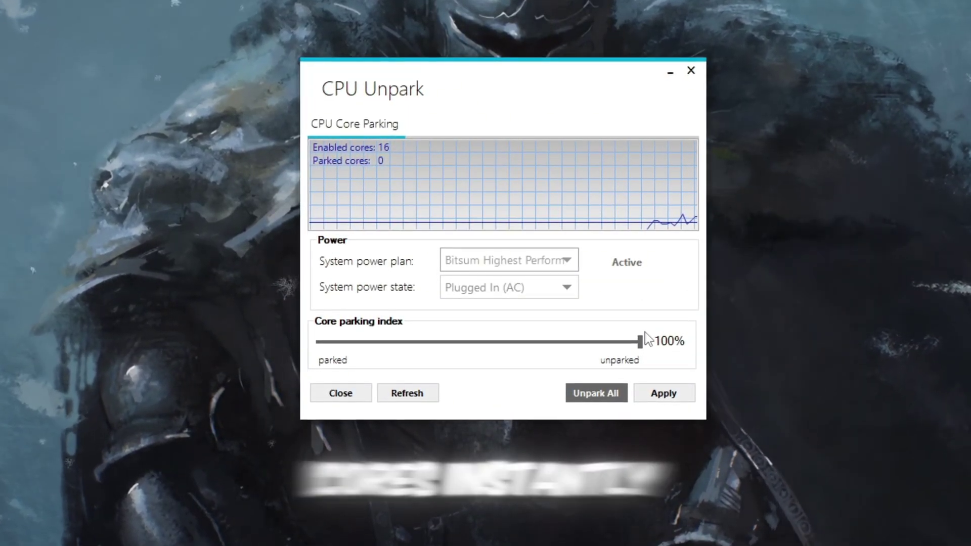
{"action": "left_click_drag", "start_coordinate": [639, 341], "coordinate": [695, 355]}
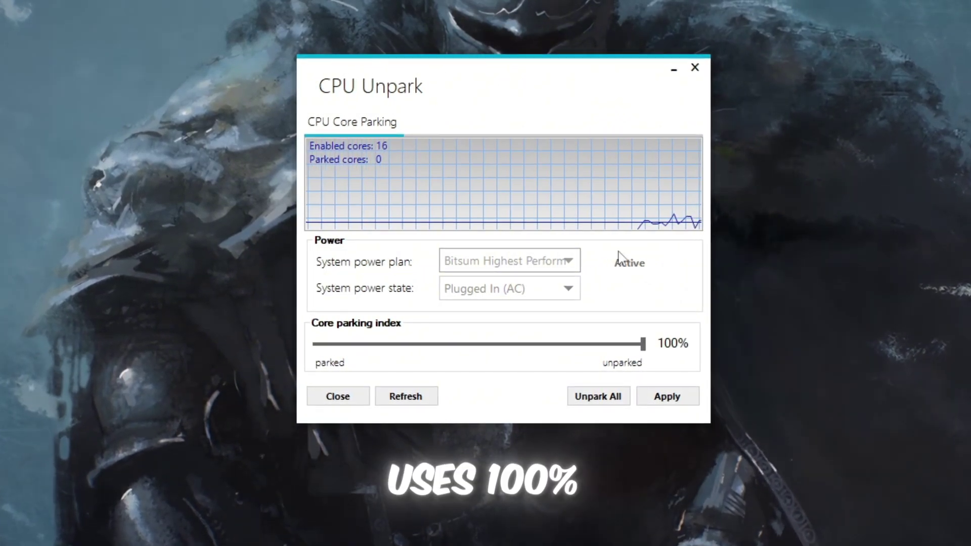
{"action": "left_click", "coordinate": [675, 398]}
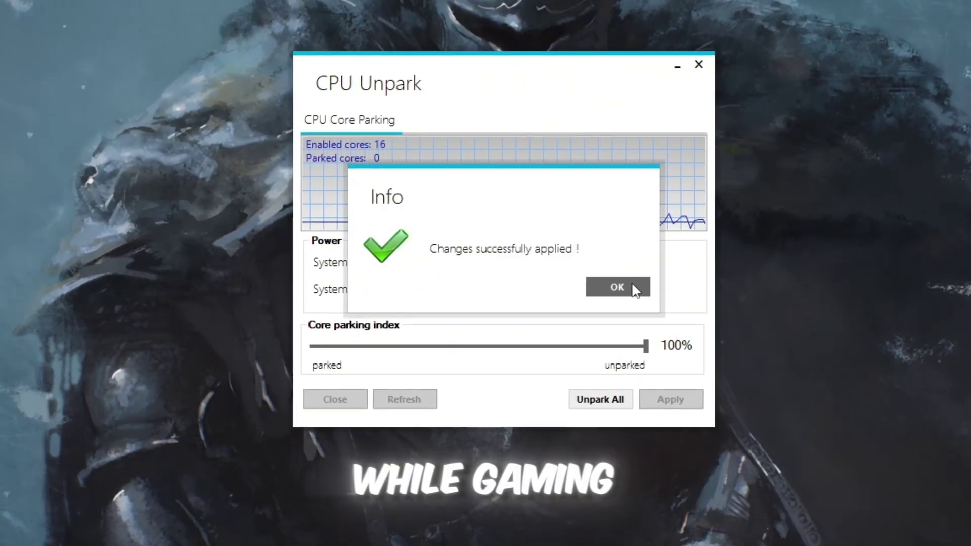
{"action": "left_click", "coordinate": [618, 285]}
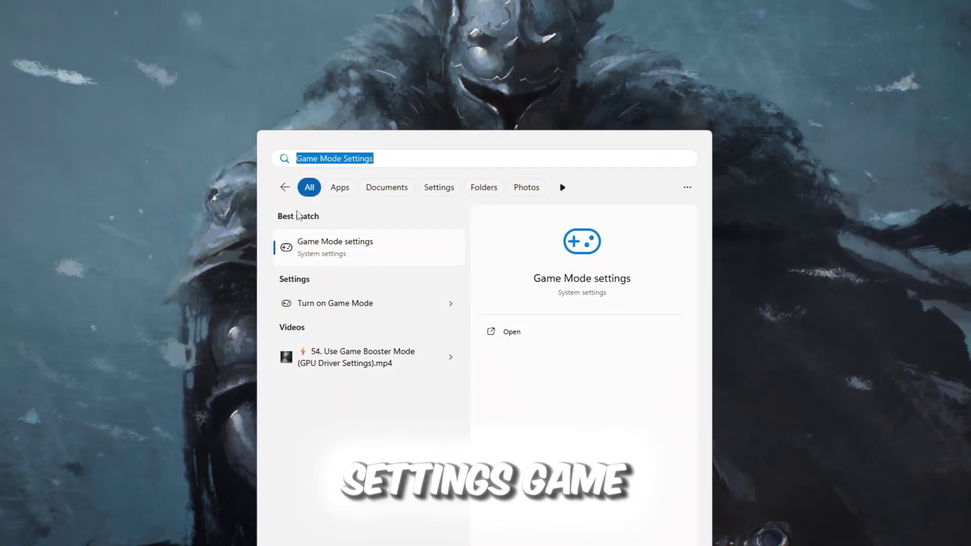
Open Graphics from the Game Mode settings and set the GPU preference of RobloxPlayerBeta.exe to High Performance (NVIDIA GeForce GTX 1650 SUPER).
{"action": "left_click", "coordinate": [394, 255]}
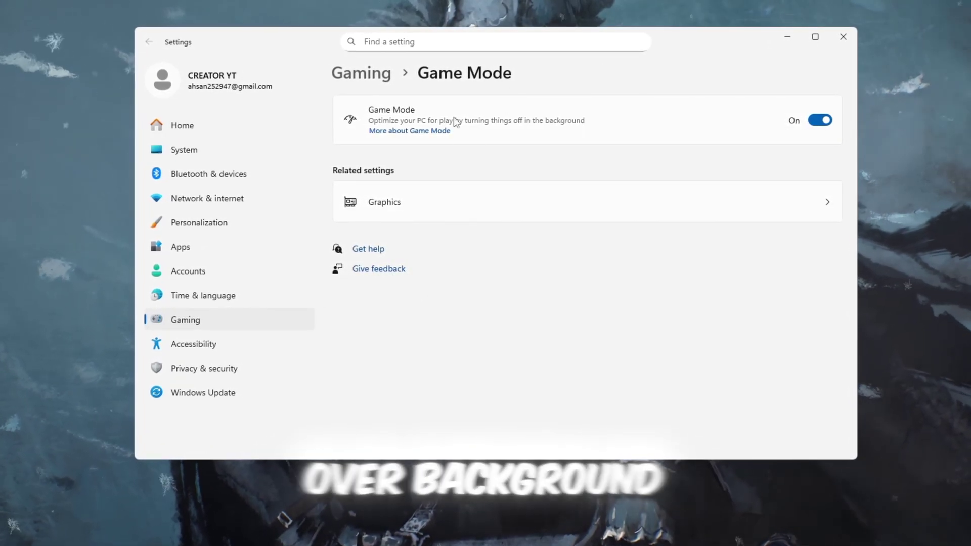
{"action": "left_click", "coordinate": [414, 210]}
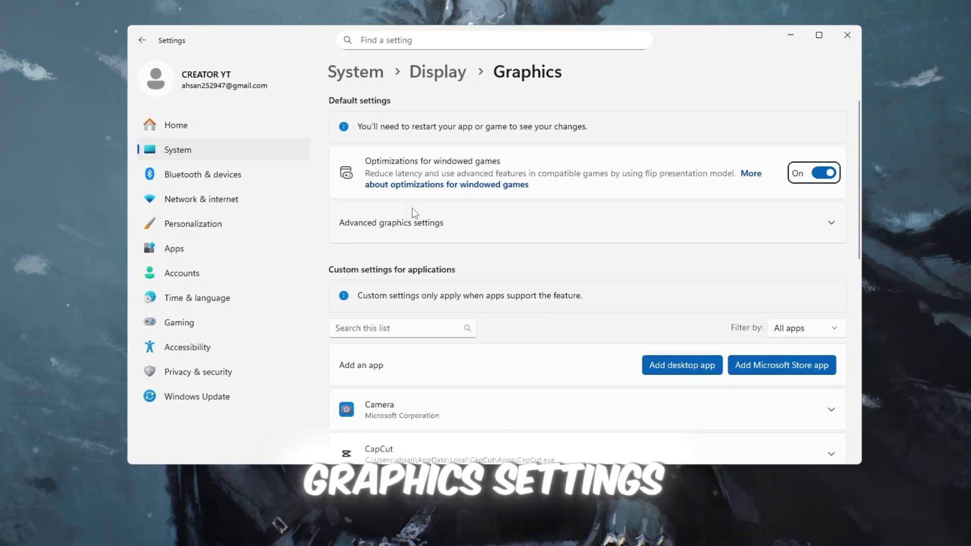
{"action": "scroll", "coordinate": [411, 213], "scroll_direction": "down", "scroll_amount": 10}
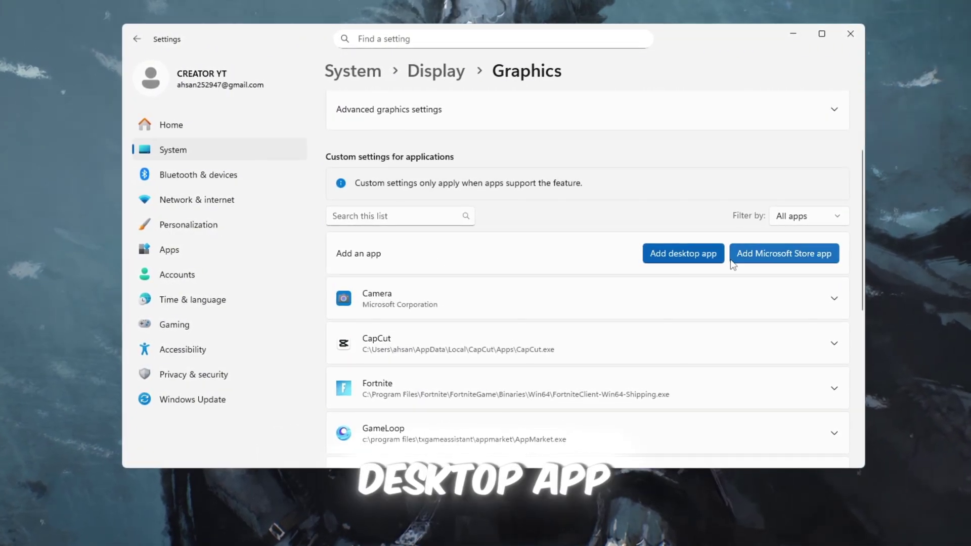
{"action": "scroll", "coordinate": [639, 253], "scroll_direction": "down", "scroll_amount": 5}
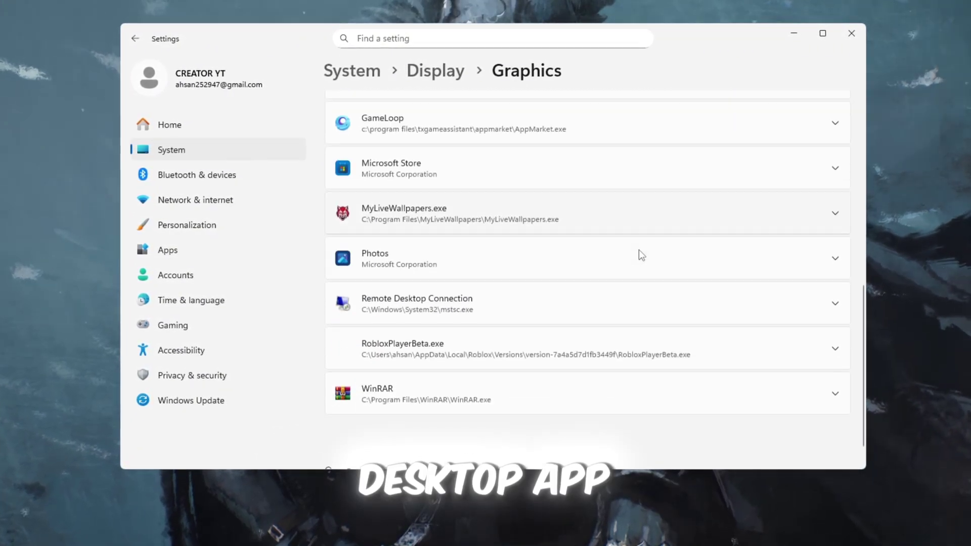
{"action": "left_click", "coordinate": [524, 332]}
{"action": "scroll", "coordinate": [536, 344], "scroll_direction": "down", "scroll_amount": 2}
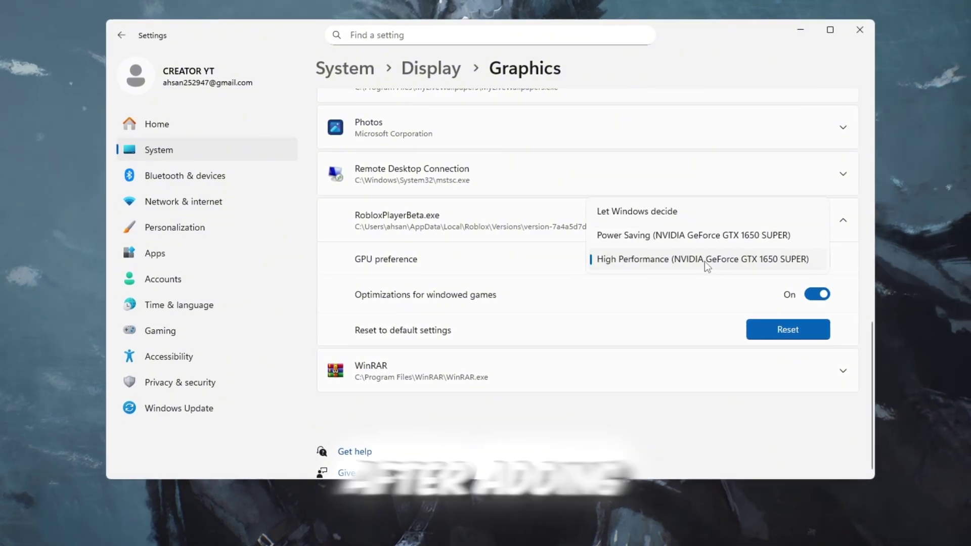
{"action": "left_click", "coordinate": [707, 259]}
{"action": "left_click", "coordinate": [756, 262]}
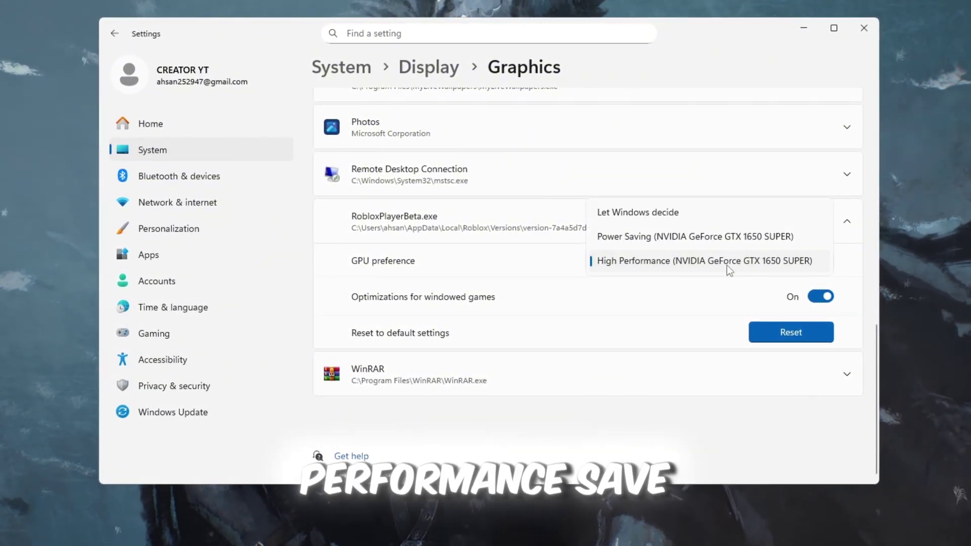